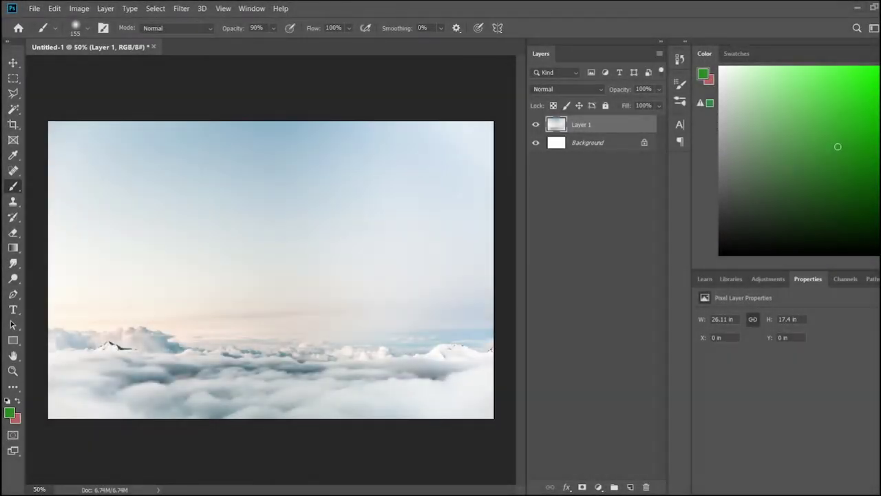
- Paste the fighter jet photo as a new layer above the cloud photo
key("ctrl+v")
- Move the jet toward the lower left and rotate it about 19°
key("v")
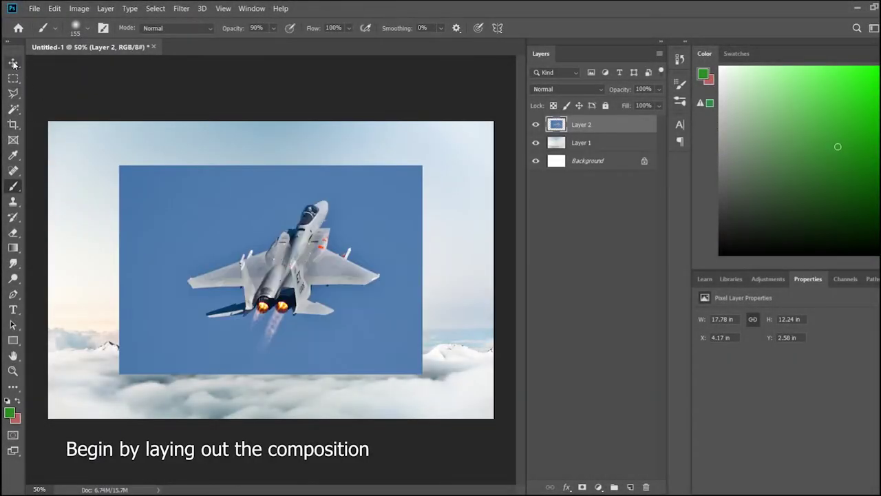
left_click_drag(380, 274, 286, 316)
key("ctrl+t")
mouse_move(344, 211)
left_mouse_down()
mouse_move(404, 206)
mouse_move(423, 246)
left_mouse_up()
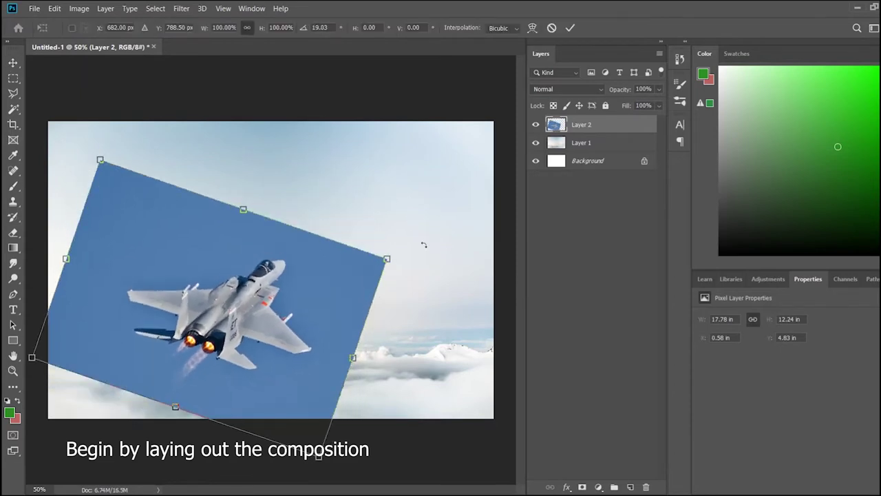
key("Return")
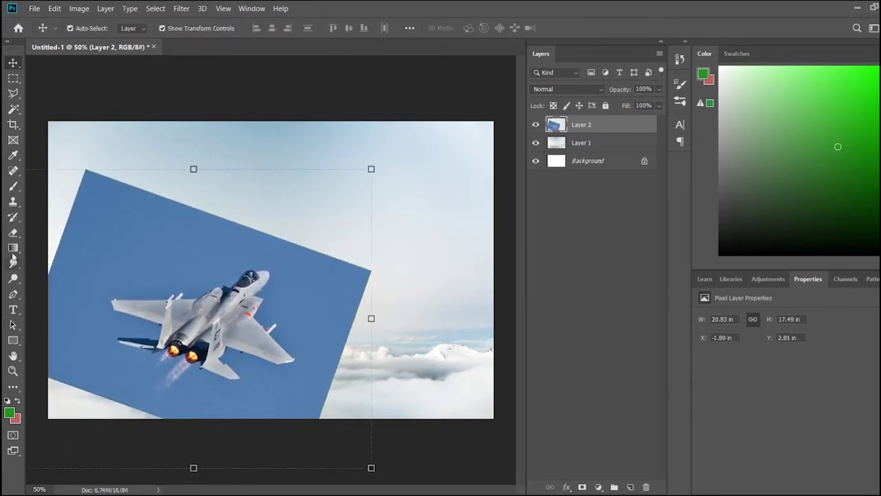
- Delete the jet's blue sky backdrop with the Magic Wand, then paste the fire-ring photo
left_click(13, 186)
left_click(14, 109)
left_click(128, 240)
key("Delete")
key("ctrl+d")
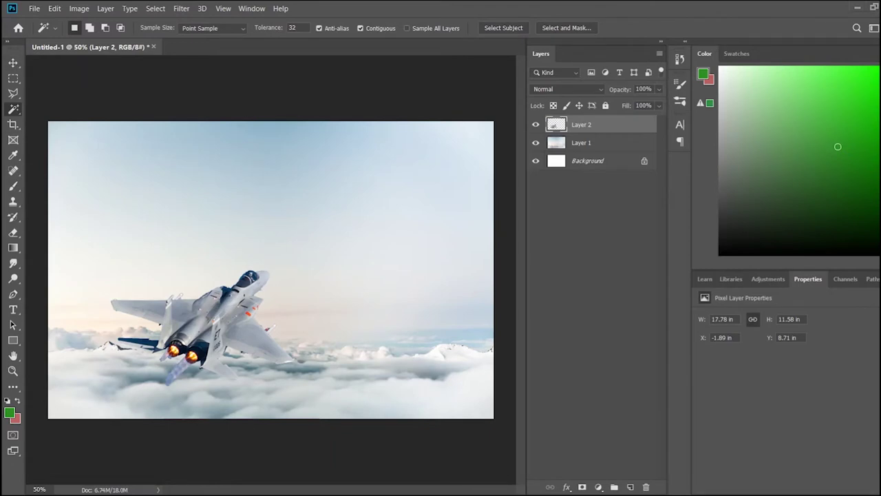
key("ctrl+v")
- Scale the fire ring into the upper-right sky and mask out its top edge
key("v")
left_click_drag(48, 122, 230, 167)
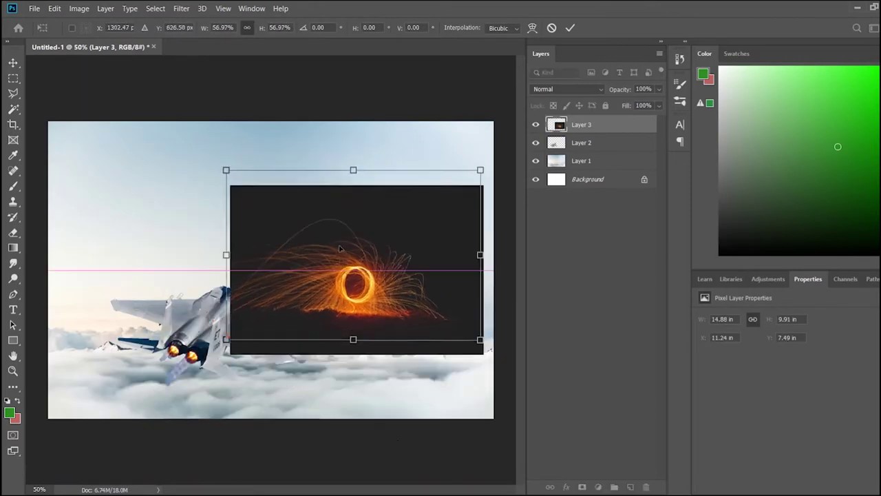
left_click_drag(358, 262, 348, 224)
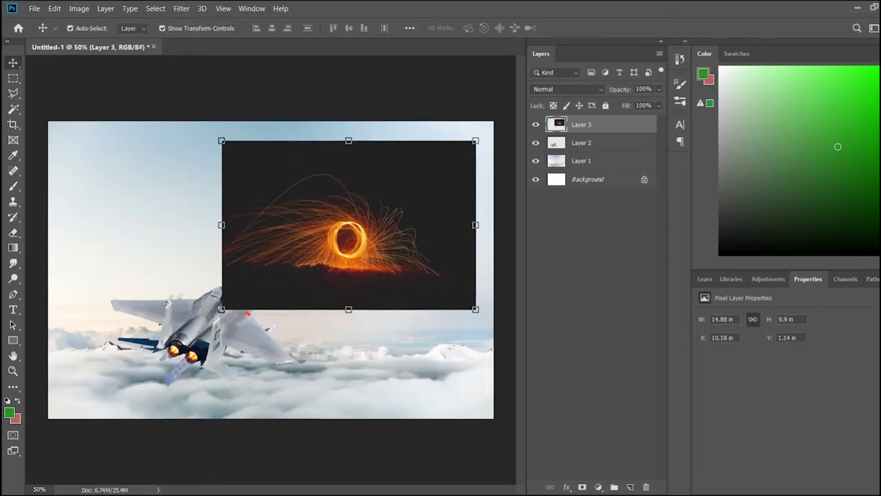
left_click(574, 489)
key("b")
mouse_move(200, 165)
left_mouse_down()
mouse_move(220, 113)
mouse_move(456, 138)
mouse_move(469, 148)
mouse_move(139, 142)
mouse_move(206, 303)
mouse_move(385, 307)
mouse_move(194, 179)
mouse_move(436, 157)
mouse_move(433, 287)
mouse_move(374, 142)
mouse_move(201, 254)
mouse_move(387, 291)
mouse_move(424, 286)
left_mouse_up()
key("0")
- Feather the fire-ring mask edge in Select and Mask and apply it
key("alt+ctrl+r")
left_click_drag(769, 146, 875, 146)
mouse_move(739, 332)
left_mouse_down()
mouse_move(776, 331)
mouse_move(739, 332)
left_mouse_up()
left_click_drag(739, 365, 850, 367)
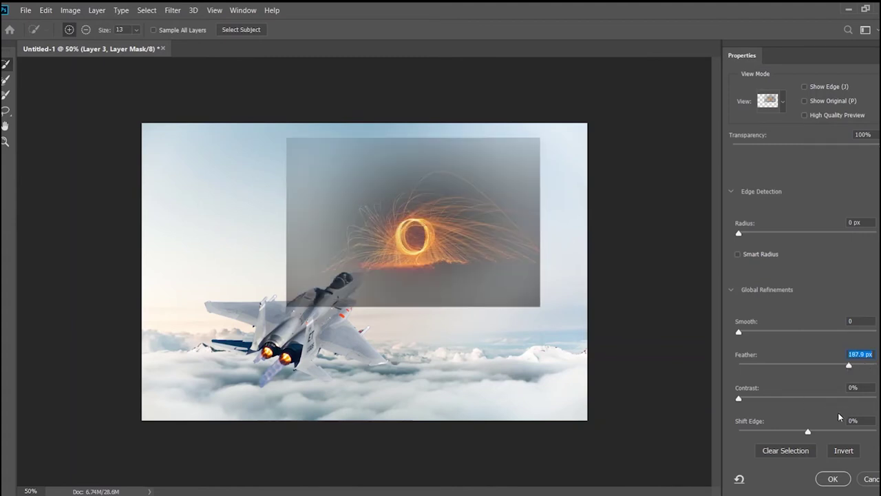
left_click(844, 475)
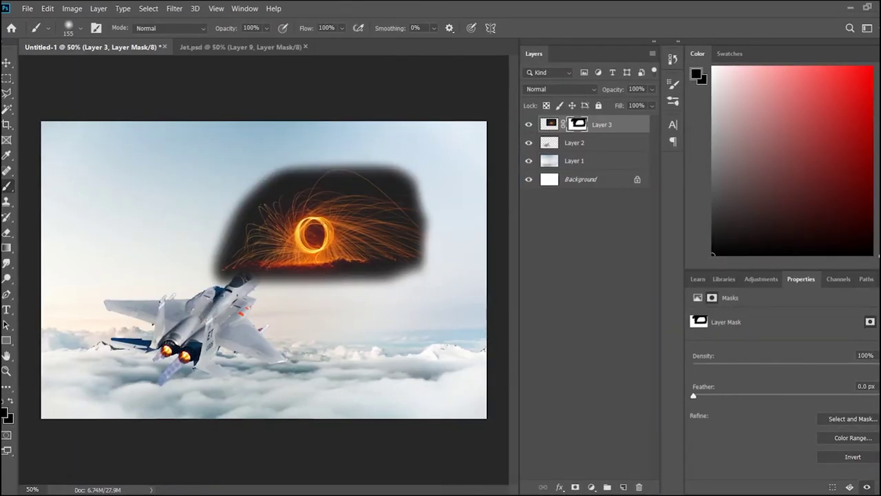
- Heavily feather the fire-ring mask and brush it into a smaller, softly fading oval glow
mouse_move(725, 397)
left_mouse_down()
mouse_move(801, 394)
mouse_move(799, 365)
mouse_move(774, 365)
mouse_move(873, 364)
left_mouse_up()
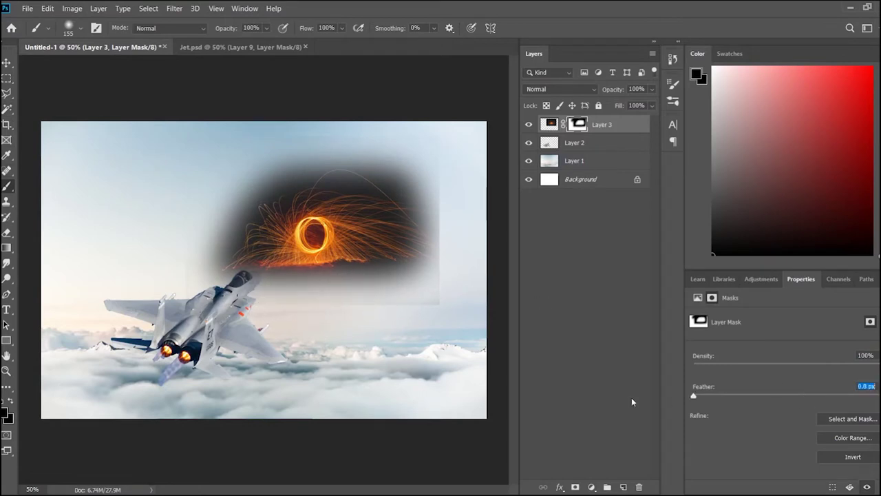
mouse_move(413, 272)
left_mouse_down()
mouse_move(353, 162)
mouse_move(384, 171)
left_mouse_up()
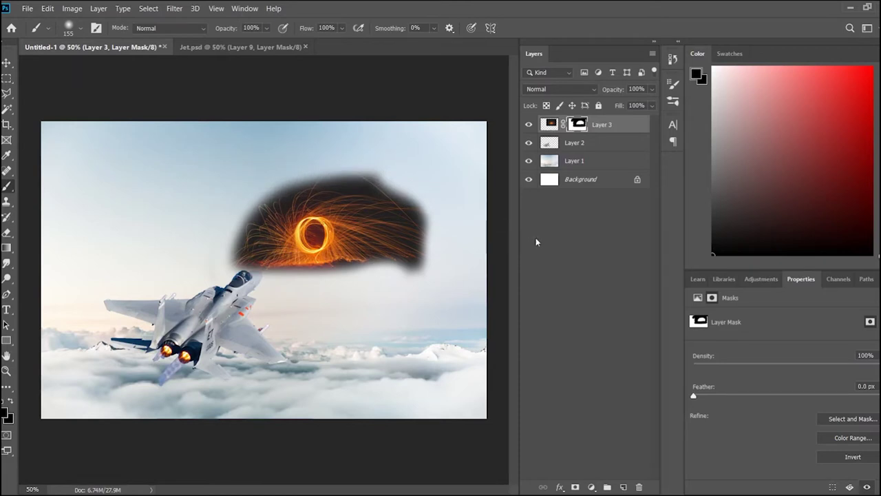
mouse_move(323, 173)
left_mouse_down()
mouse_move(344, 168)
mouse_move(407, 200)
mouse_move(328, 127)
left_mouse_up()
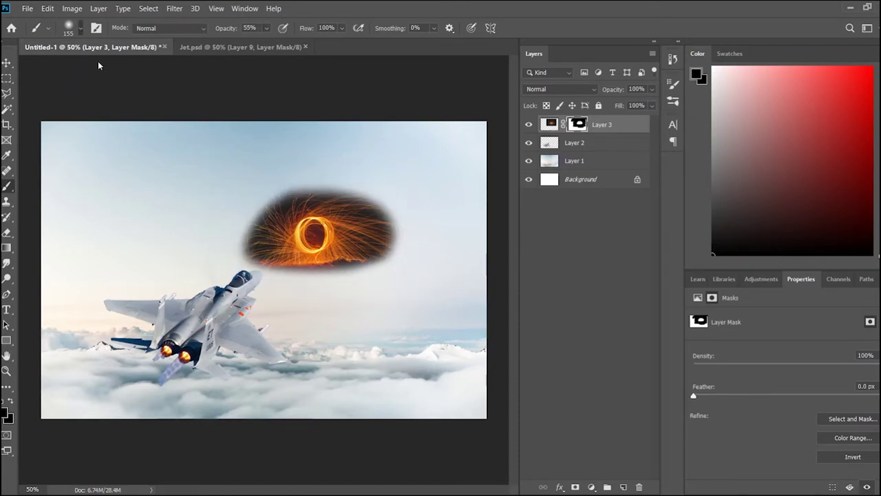
mouse_move(285, 305)
left_mouse_down()
mouse_move(276, 172)
mouse_move(407, 202)
mouse_move(336, 296)
mouse_move(280, 301)
mouse_move(395, 230)
mouse_move(242, 202)
mouse_move(247, 226)
left_mouse_up()
- Enlarge the fire ring to about 190% and rotate it about -19°
key("ctrl+t")
mouse_move(433, 305)
left_mouse_down()
mouse_move(486, 321)
mouse_move(590, 389)
left_mouse_up()
left_click_drag(373, 278, 356, 236)
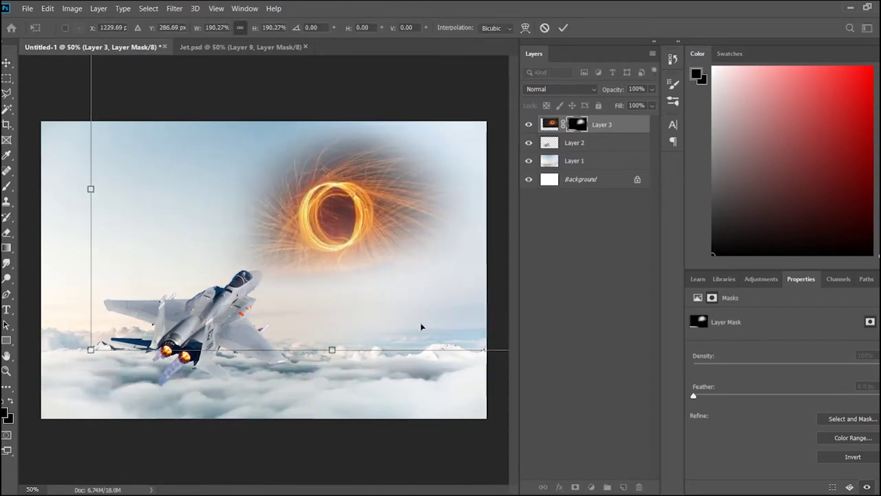
key("ctrl+minus")
left_click_drag(483, 335, 512, 273)
left_click_drag(329, 245, 328, 252)
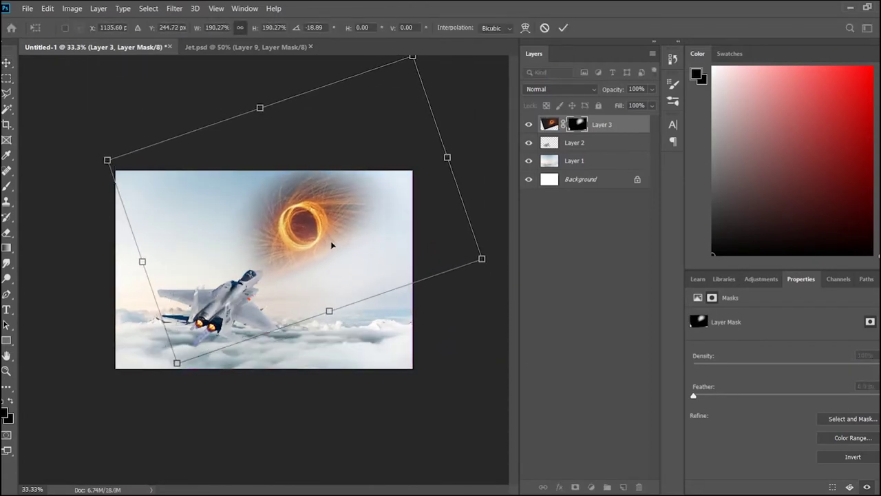
key("Return")
- Paint away the fire ring's faint outer rays on its mask
key("b")
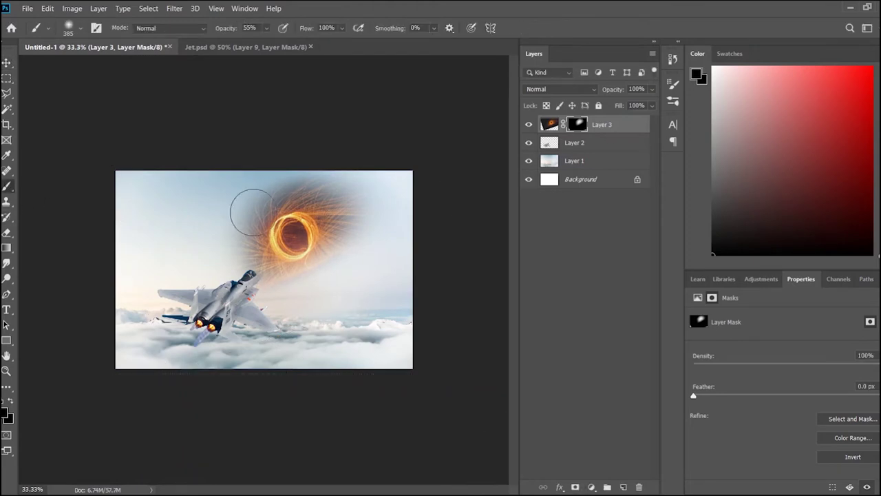
left_click_drag(350, 252, 282, 164)
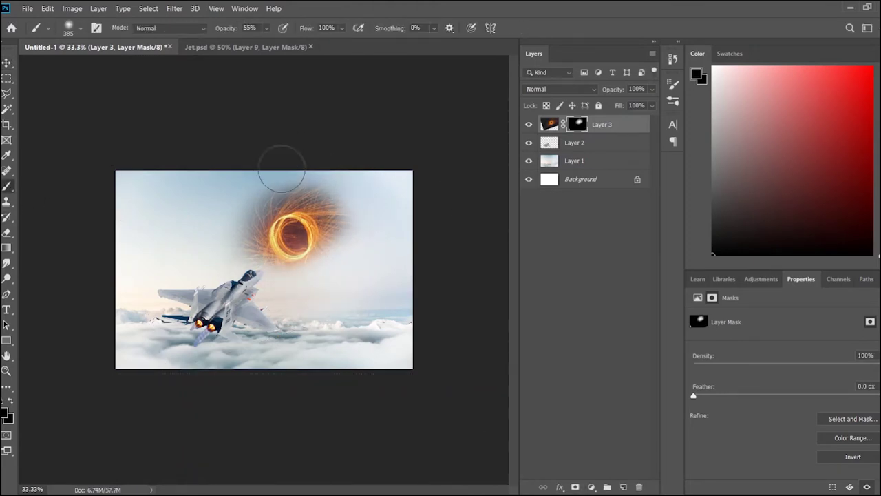
left_click_drag(262, 195, 344, 200)
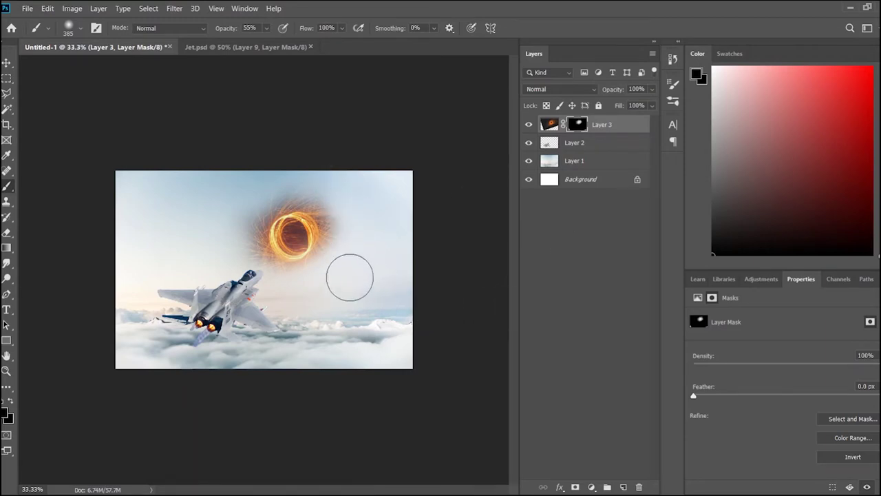
- Rename the fire-ring layer 'portal' and the aircraft layer 'Jet'
double_click(593, 126)
type("portal")
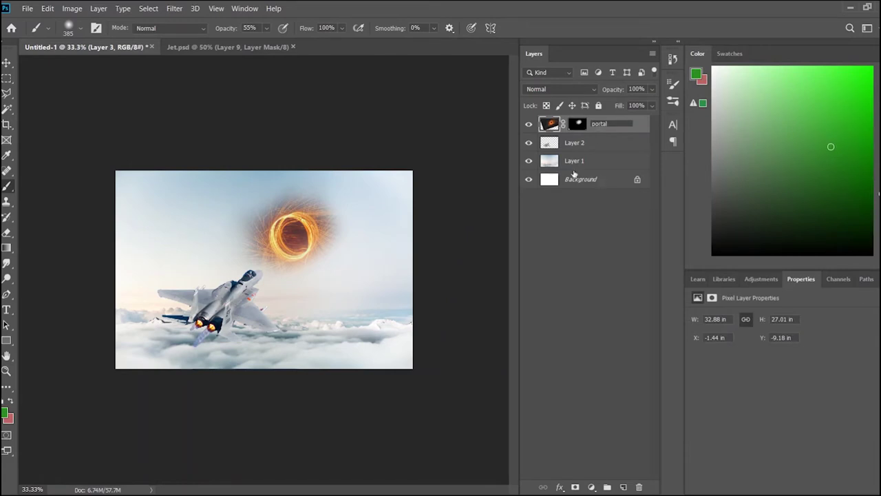
key("Tab")
type("jet")
left_click(586, 257)
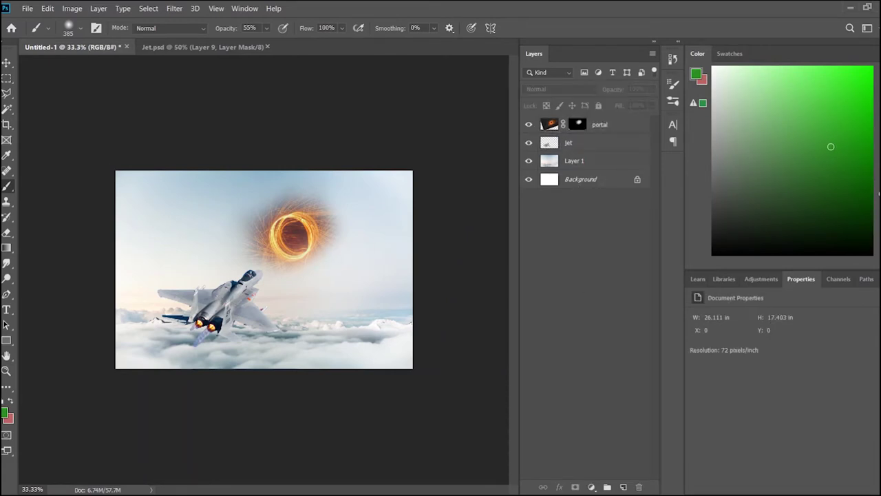
- Paste the galaxy image, rotate it 90° and enlarge it to about 148%
key("ctrl+v")
key("ctrl+t")
left_click_drag(351, 379, 423, 376)
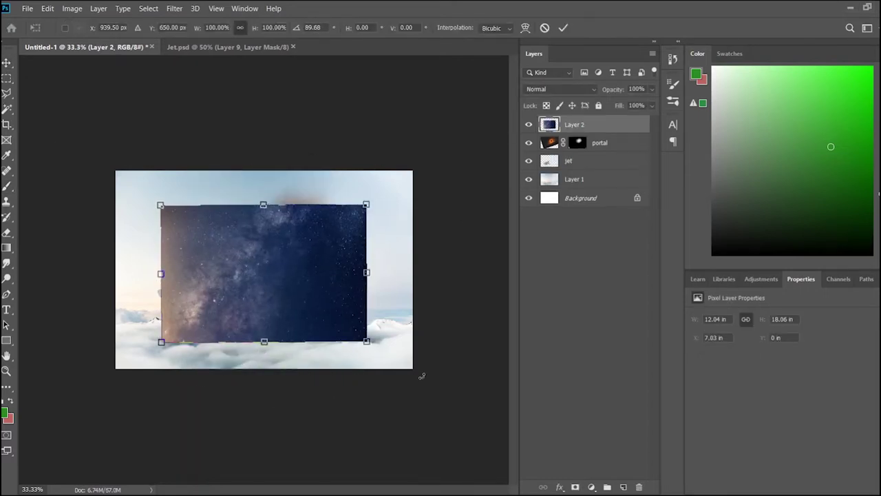
key("ctrl+z")
left_click_drag(250, 387, 150, 279)
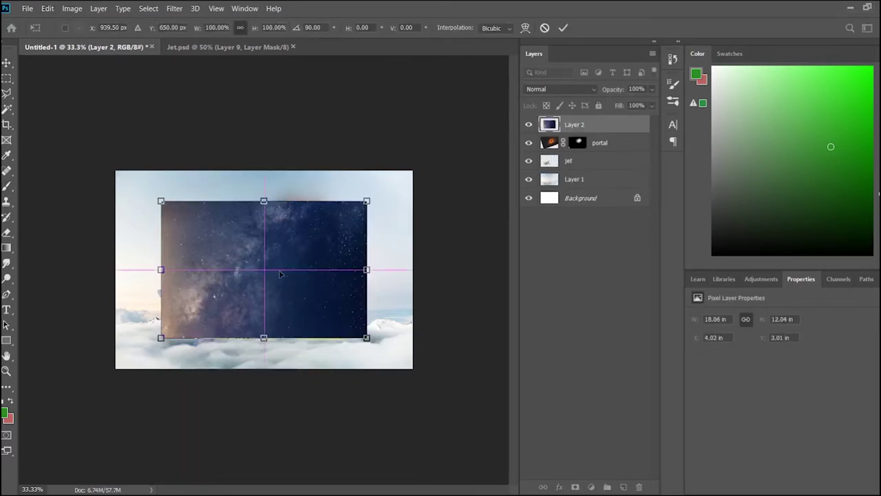
left_click_drag(227, 289, 183, 214)
mouse_move(321, 269)
left_mouse_down()
mouse_move(420, 333)
mouse_move(364, 272)
mouse_move(331, 273)
left_mouse_up()
key("Return")
- Place the galaxy below the jet and mask its bottom to fade into the clouds
left_click_drag(574, 124, 578, 169)
left_click(575, 486)
key("d")
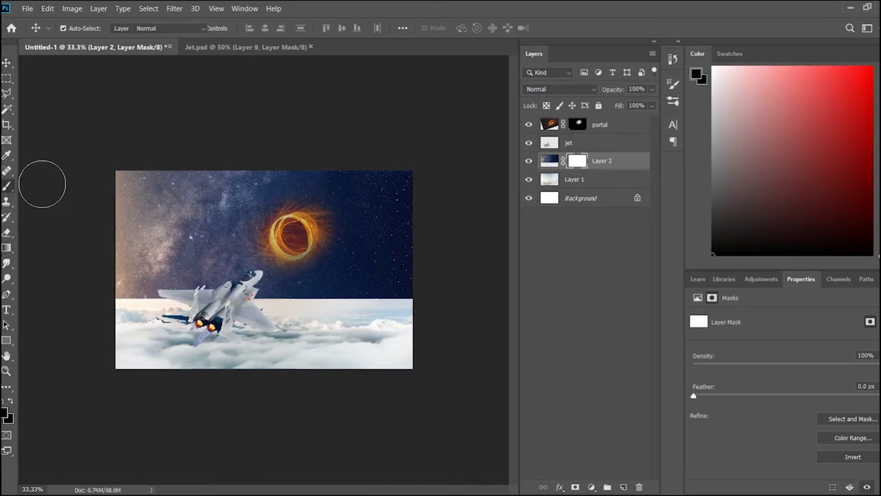
key("b")
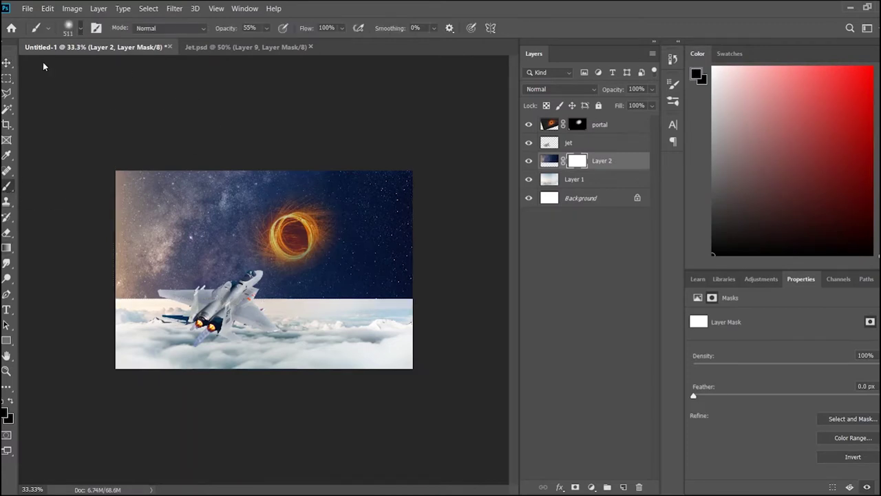
left_click_drag(110, 310, 272, 317)
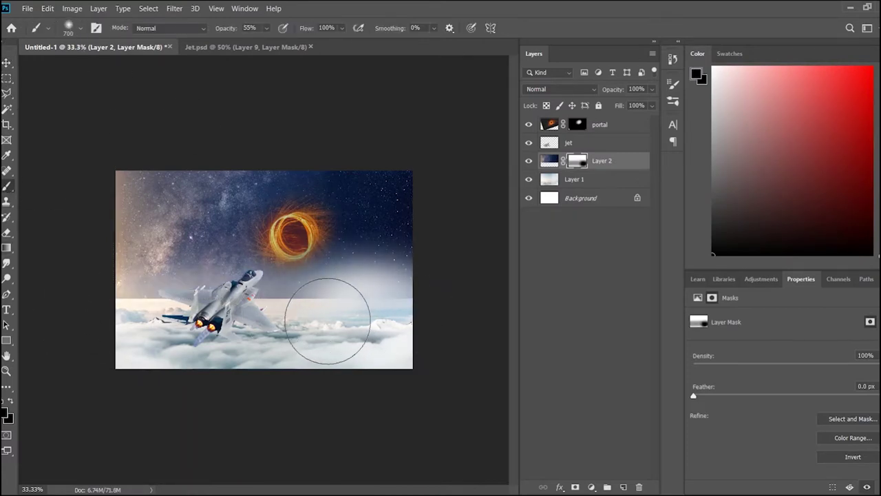
mouse_move(272, 317)
left_mouse_down()
mouse_move(118, 305)
mouse_move(413, 289)
mouse_move(138, 276)
mouse_move(319, 269)
mouse_move(172, 262)
mouse_move(318, 281)
left_mouse_up()
mouse_move(177, 147)
left_mouse_down()
mouse_move(452, 197)
mouse_move(178, 206)
left_mouse_up()
key("ctrl+z")
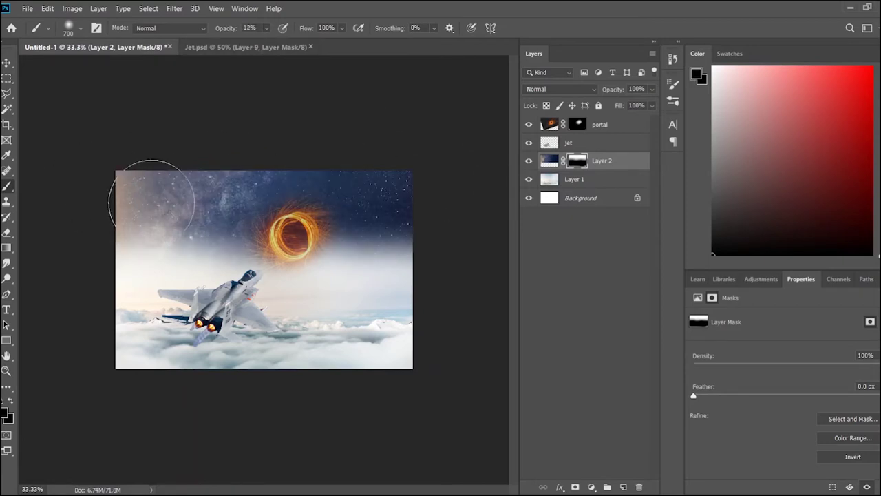
left_click(598, 252)
left_click(608, 181)
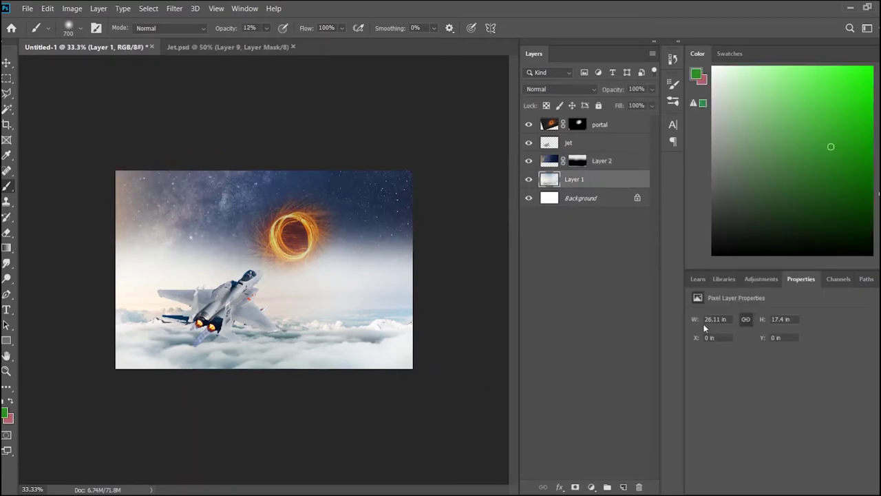
- Dim the clouds with Hue/Saturation at Saturation -7 and Lightness -38
left_click_drag(784, 410, 768, 413)
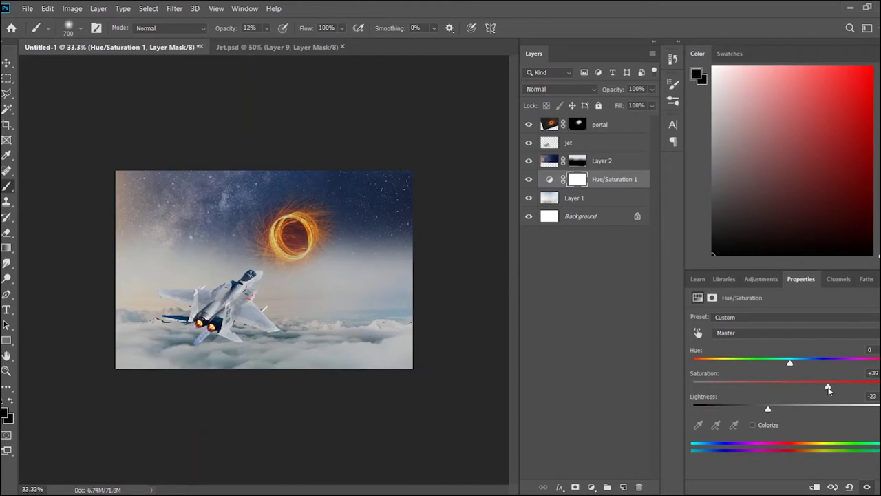
left_click_drag(796, 387, 783, 387)
left_click_drag(768, 409, 751, 411)
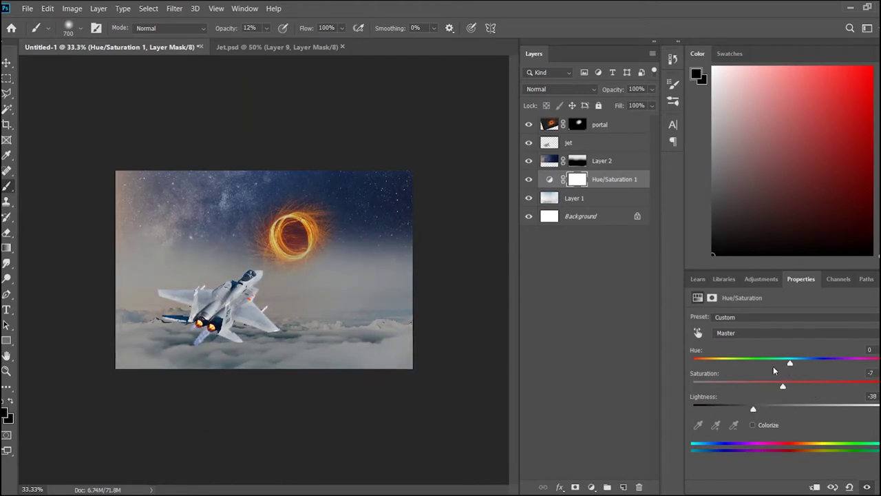
left_click_drag(790, 365, 790, 364)
- Add a Hue/Saturation at Saturation -32 above the galaxy, then paste the stormy cloud photo
left_click(601, 160)
left_click(761, 279)
left_click(713, 329)
left_click_drag(790, 385, 760, 387)
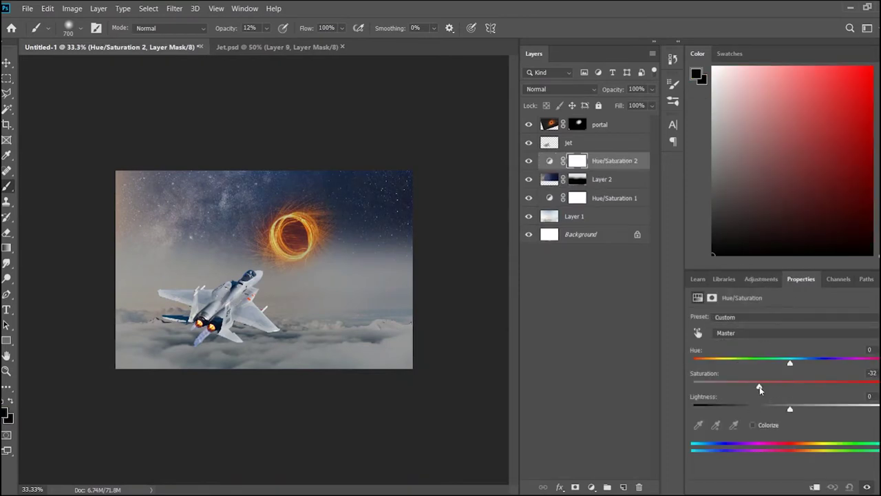
key("v")
left_click(364, 434)
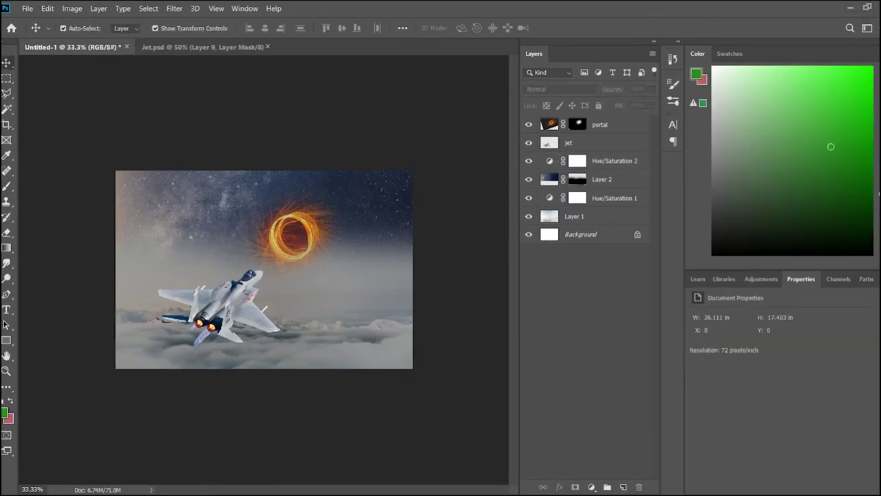
key("ctrl+v")
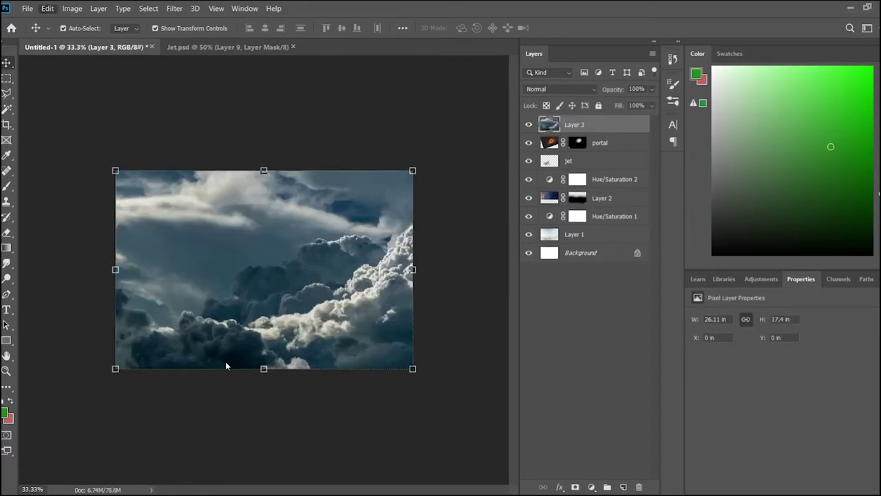
- Hide the stormy clouds behind a black mask and paint soft wisps back in around the left and jet wing
key("ctrl+i")
key("b")
key("x")
mouse_move(111, 207)
left_mouse_down()
mouse_move(154, 161)
mouse_move(232, 183)
mouse_move(108, 255)
mouse_move(404, 300)
mouse_move(417, 205)
mouse_move(422, 220)
mouse_move(398, 213)
mouse_move(347, 330)
left_mouse_up()
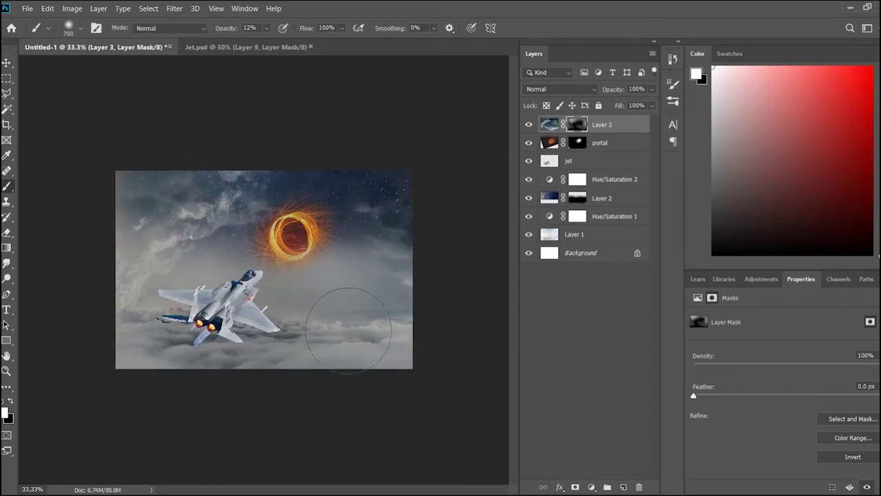
left_click_drag(122, 230, 135, 343)
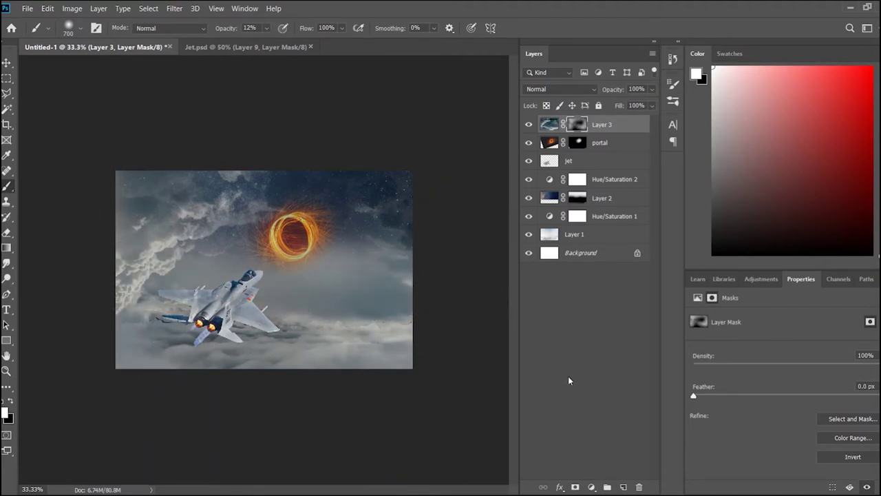
key("v")
left_click(350, 278)
- Scale the portal to about 122% and turn it green with a clipped Hue/Saturation at Hue +108
left_click_drag(473, 373, 435, 452)
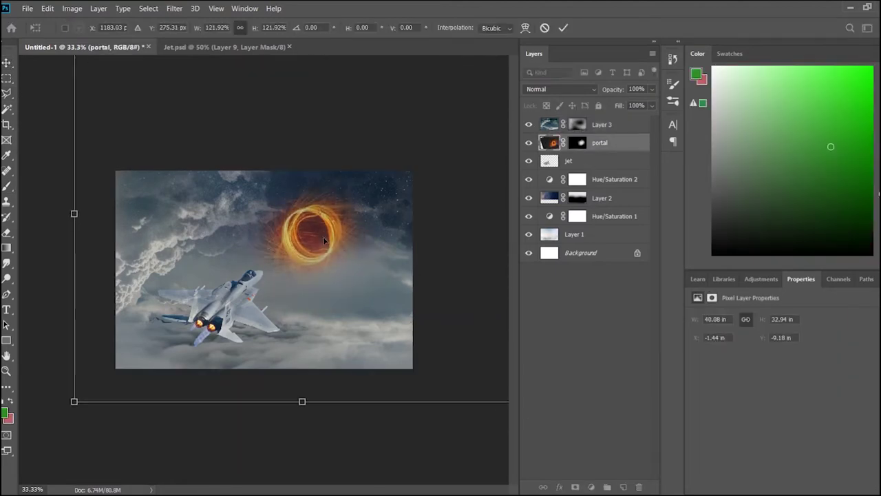
key("Return")
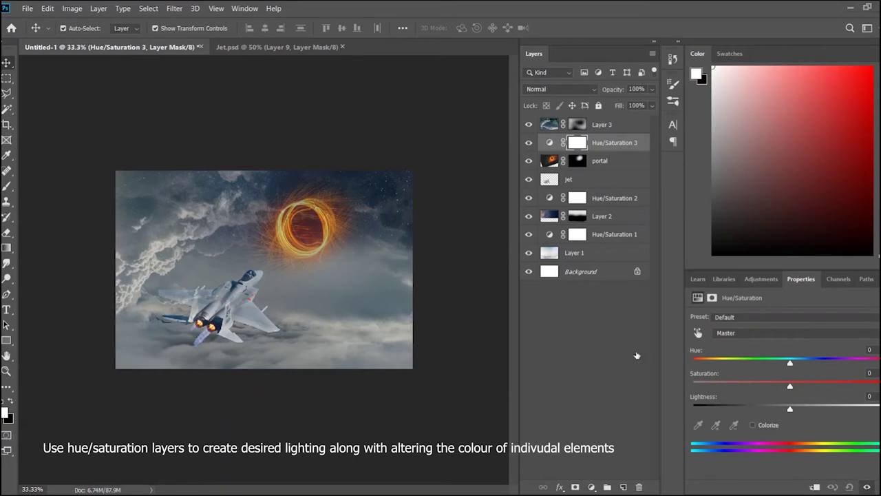
left_click(620, 153, "alt")
left_click(616, 208, "alt")
left_click(610, 244, "alt")
mouse_move(790, 363)
left_mouse_down()
mouse_move(714, 366)
mouse_move(852, 363)
left_mouse_up()
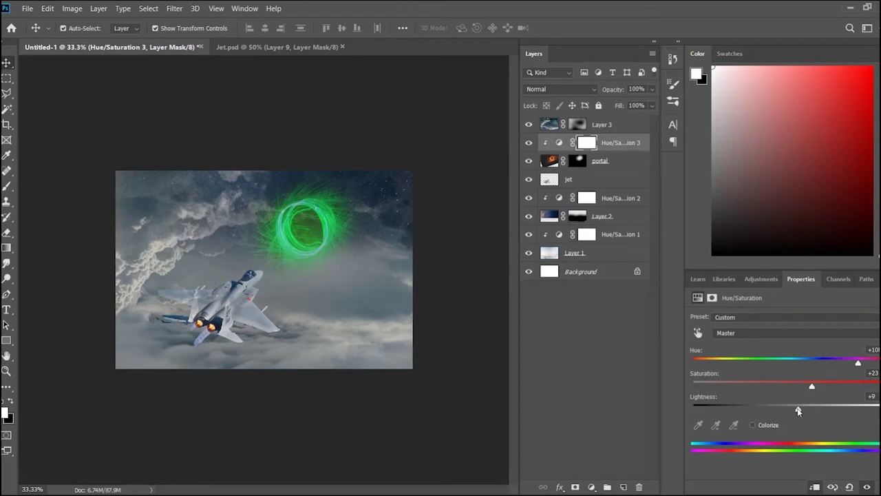
mouse_move(798, 411)
left_mouse_down()
mouse_move(785, 411)
mouse_move(808, 411)
left_mouse_up()
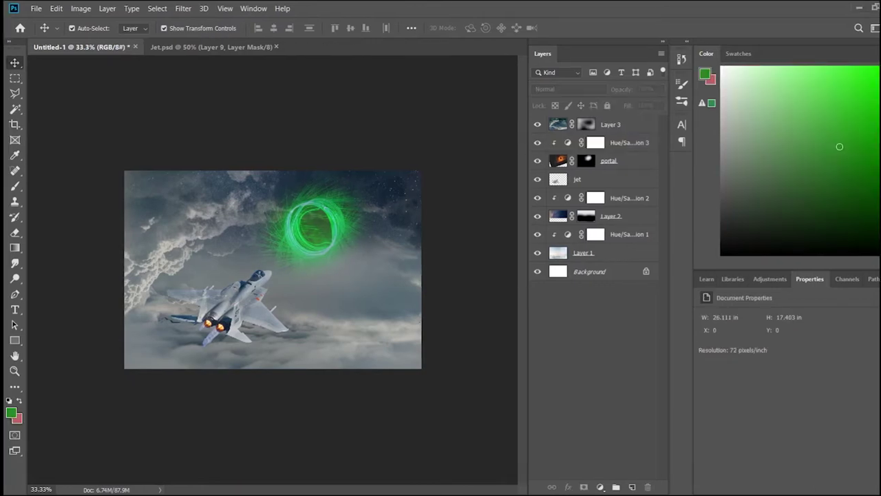
- Paste the starry-sky photo as Layer 4 and hide it
key("ctrl+v")
key("ctrl+t")
key("ctrl+plus")
key("ctrl+plus")
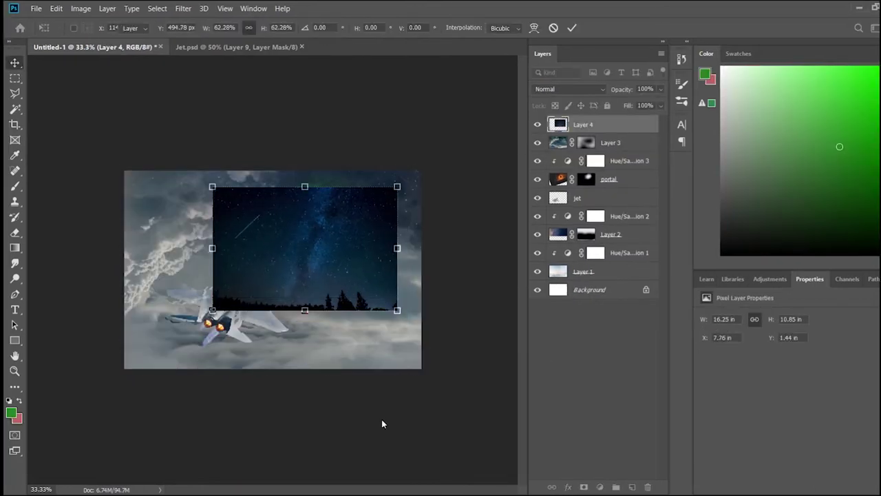
key("Return")
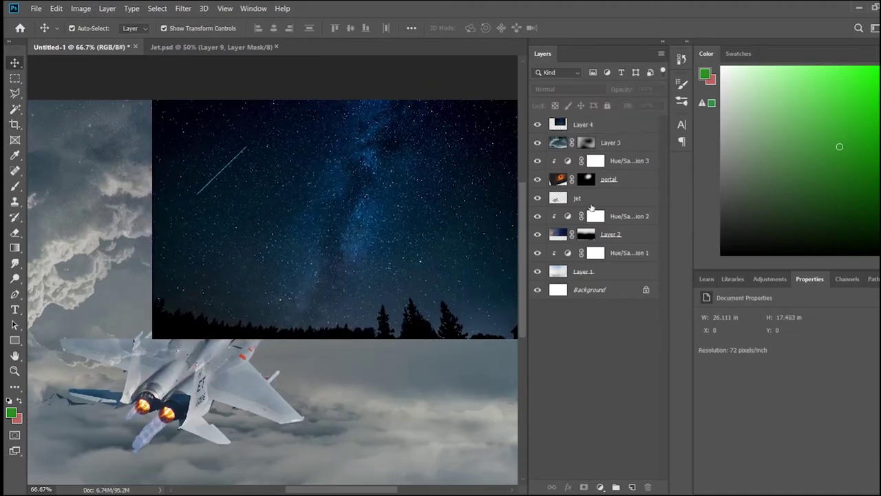
left_click(537, 125)
- Move the starry sky below the portal and brush out the ring's centre at 100% opacity
left_click(538, 124)
left_click_drag(627, 169, 619, 187)
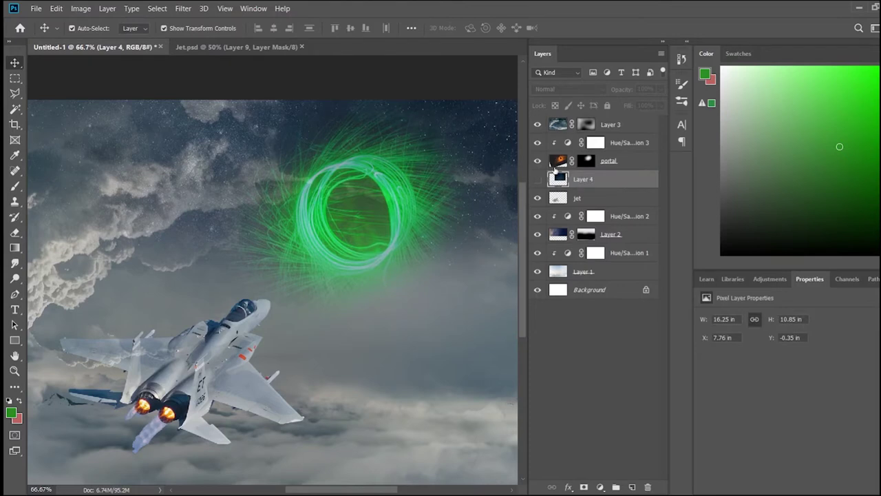
left_click(586, 160)
key("b")
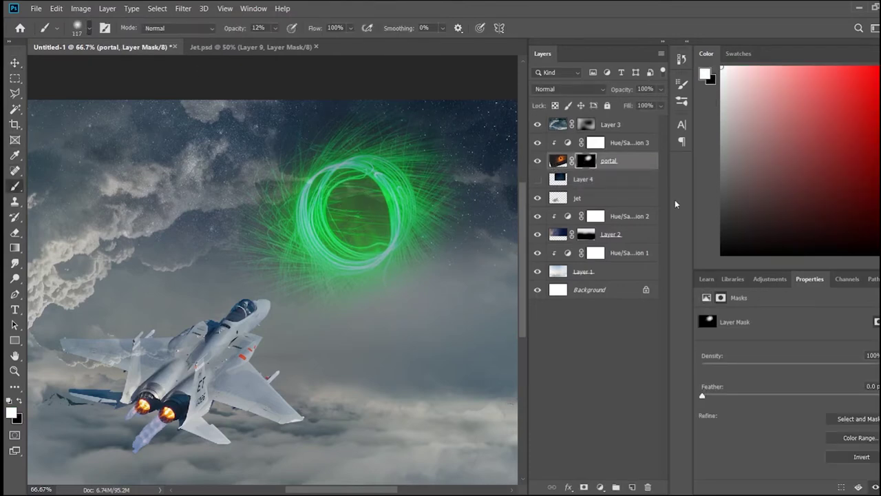
key("0")
mouse_move(355, 200)
left_mouse_down()
mouse_move(350, 216)
mouse_move(354, 191)
mouse_move(358, 240)
mouse_move(361, 194)
left_mouse_up()
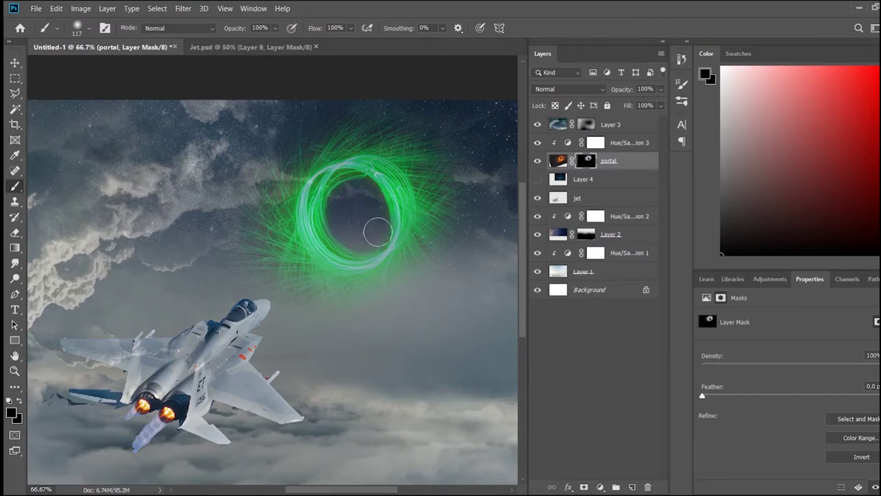
- Zoom in and mask out the leftover green streak inside the ring with a smaller brush
key("ctrl+plus")
key("ctrl+plus")
key("ctrl+plus")
scroll(383, 315, "up", 5)
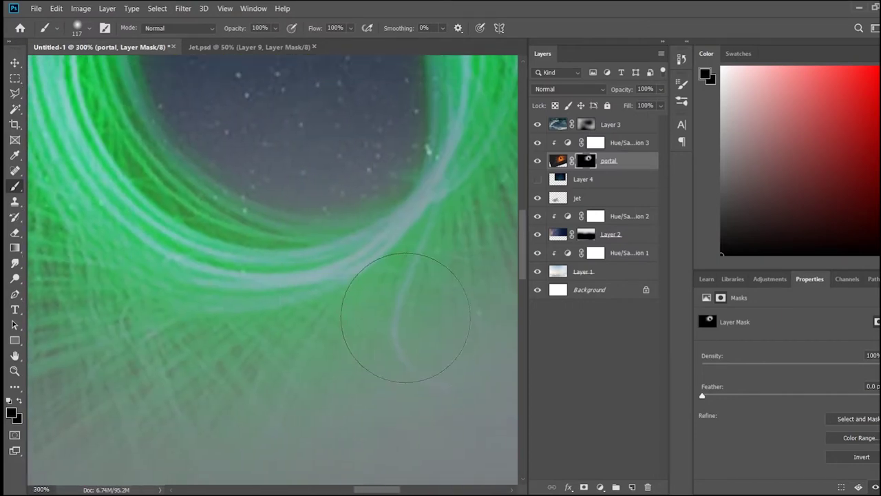
scroll(393, 310, "right", 5)
scroll(393, 310, "down", 3)
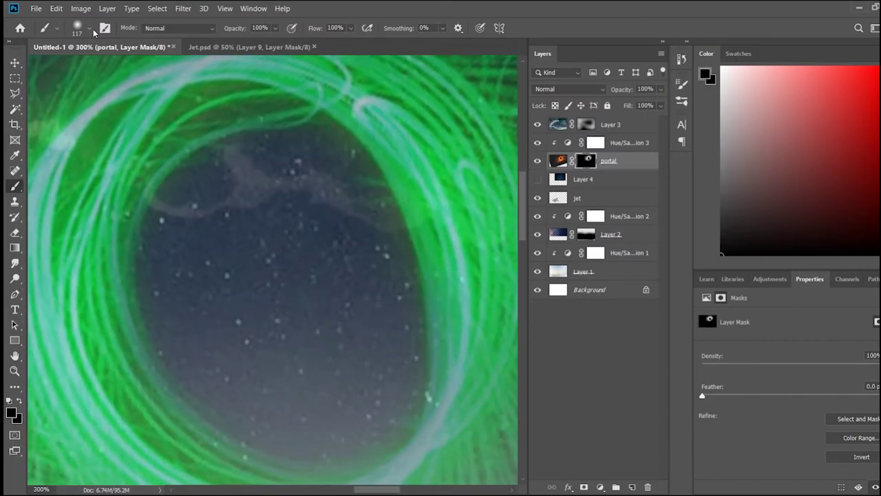
key("bracketleft")
key("bracketleft")
key("bracketleft")
left_click_drag(372, 186, 367, 172)
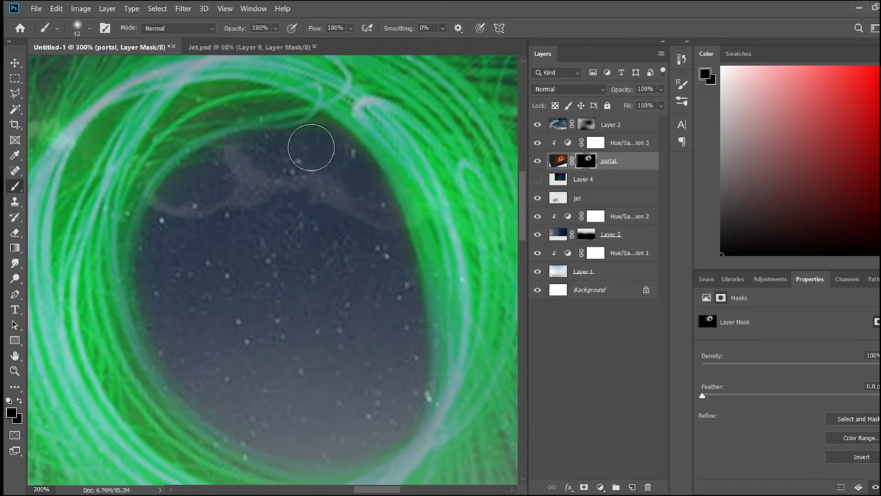
left_click(602, 184)
key("ctrl+minus")
key("ctrl+minus")
key("ctrl+minus")
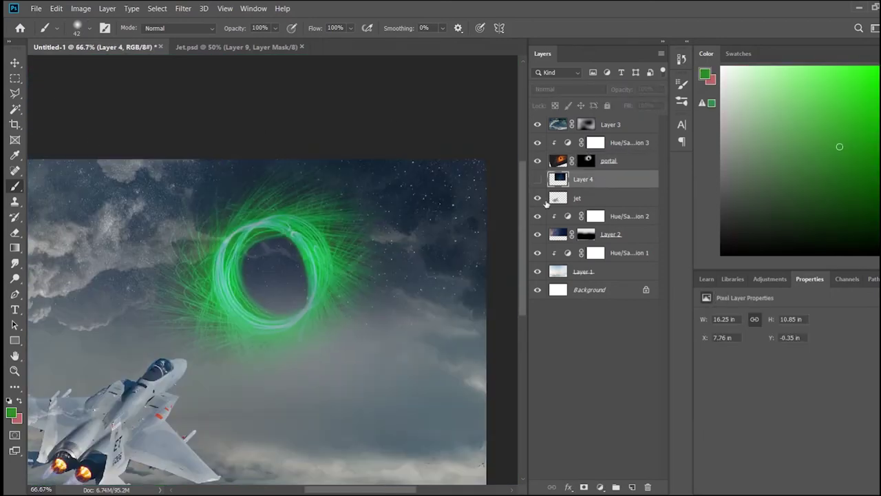
- Show the starry-sky Layer 4 and mask it so stars appear only inside the portal ring
left_click(538, 179)
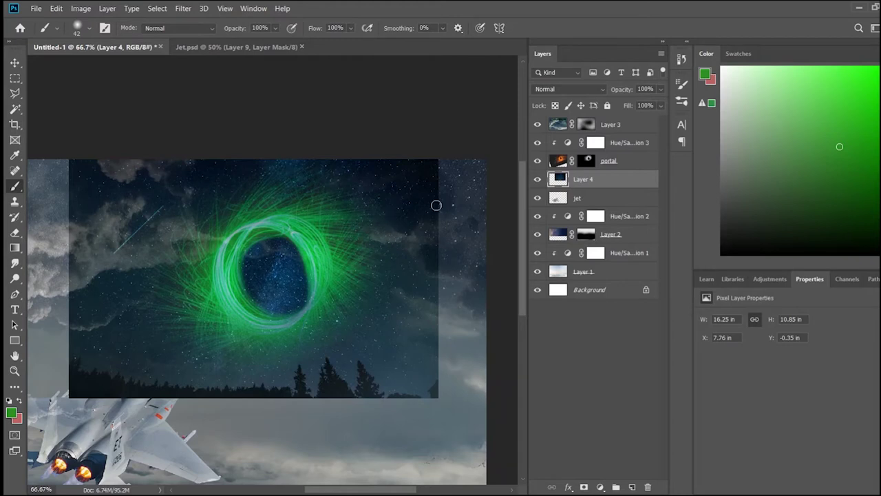
left_click(583, 486)
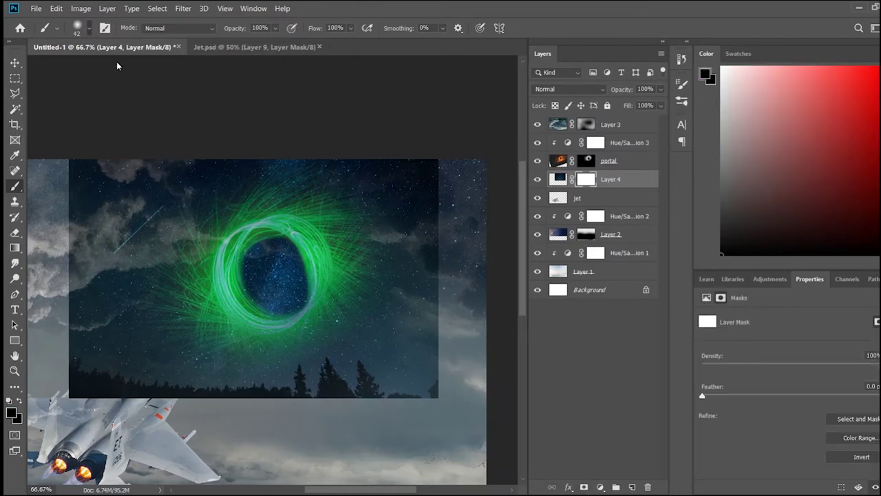
mouse_move(442, 236)
left_mouse_down()
mouse_move(443, 407)
mouse_move(211, 374)
mouse_move(86, 389)
mouse_move(387, 162)
left_mouse_up()
left_click_drag(204, 334, 380, 321)
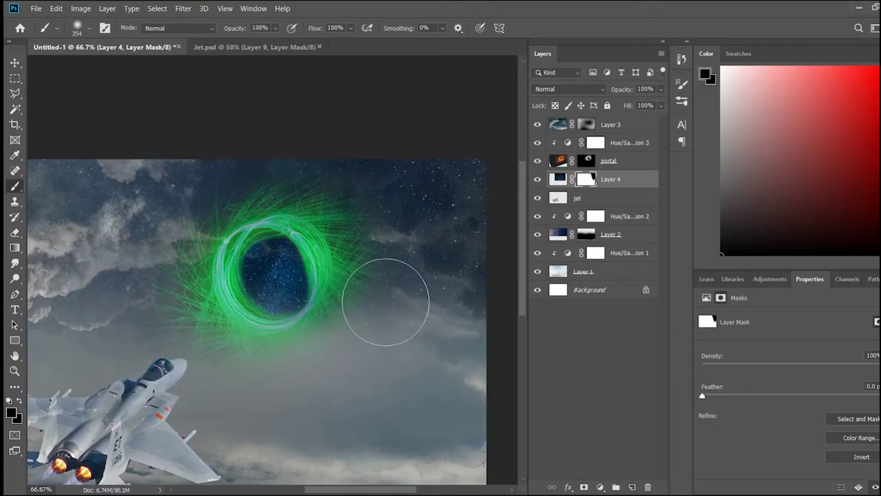
left_click_drag(345, 284, 252, 183)
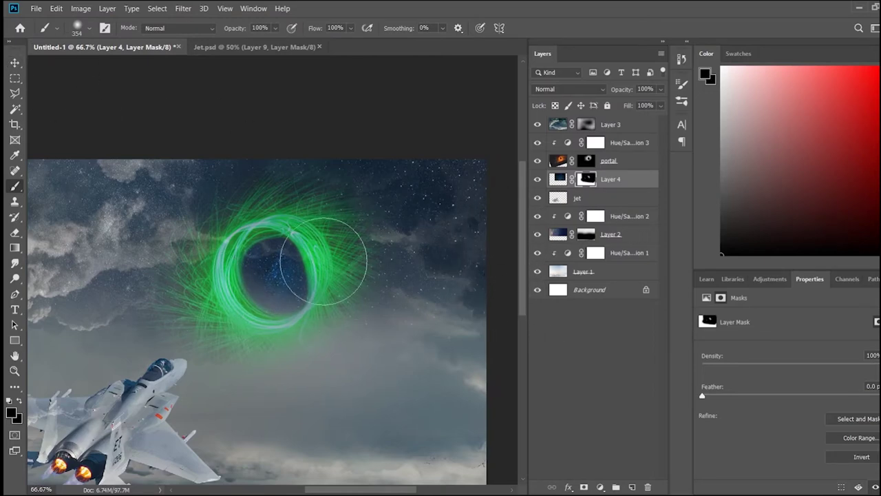
key("ctrl+plus")
key("ctrl+plus")
key("ctrl+plus")
key("ctrl+minus")
key("ctrl+minus")
key("ctrl+minus")
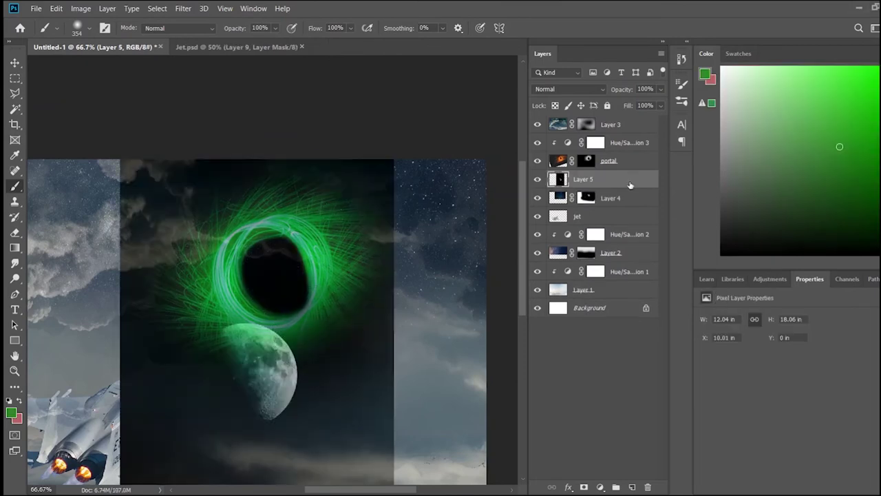
- Add a mask to the moon Layer 5 and paint out its dark background
left_click(583, 487)
scroll(374, 161, "down", 2)
mouse_move(374, 161)
left_mouse_down()
mouse_move(276, 256)
mouse_move(387, 350)
left_mouse_up()
scroll(418, 394, "down", 3)
mouse_move(418, 393)
left_mouse_down()
mouse_move(417, 249)
mouse_move(281, 131)
mouse_move(252, 373)
mouse_move(362, 144)
left_mouse_up()
- Scale the moon down to about 15% and place it inside the portal ring
key("v")
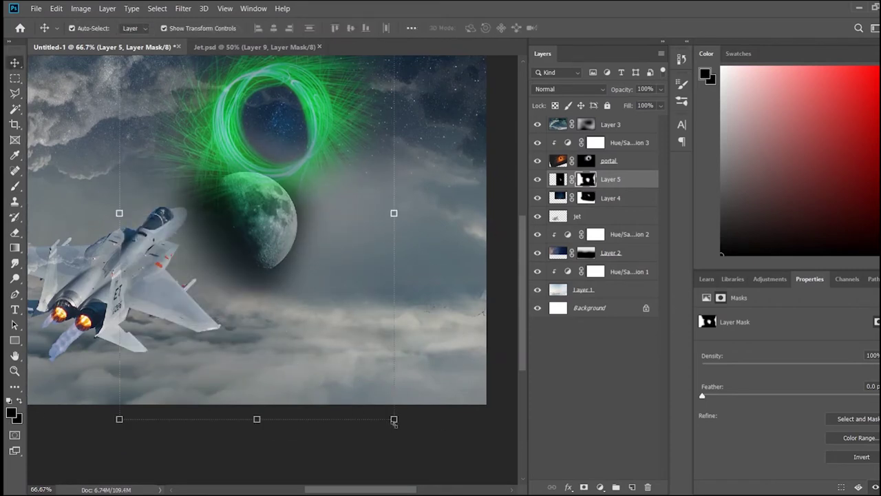
left_click_drag(393, 418, 191, 207)
left_click_drag(168, 151, 289, 136)
scroll(289, 136, "up", 3)
mouse_move(344, 331)
left_mouse_down()
mouse_move(254, 193)
mouse_move(286, 248)
left_mouse_up()
left_click_drag(267, 215, 248, 193)
key("Return")
- Add a Hue/Saturation adjustment above the starry sky and lower its lightness
left_click(559, 179)
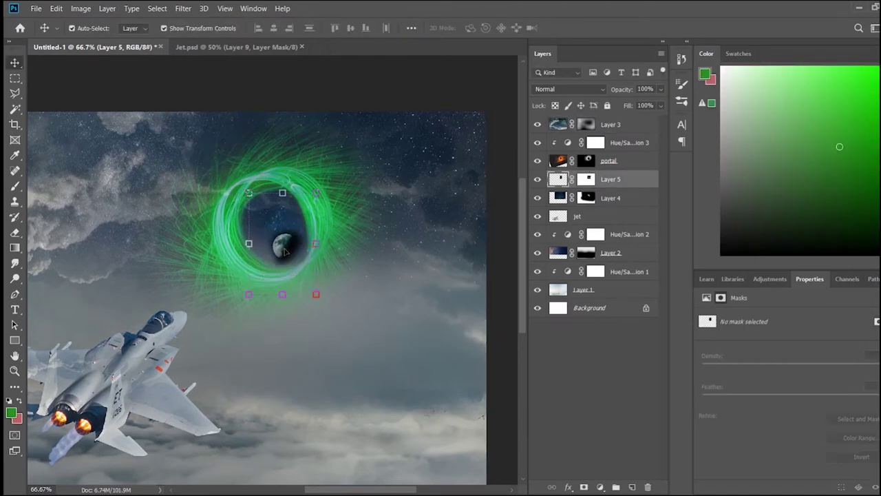
scroll(287, 251, "up", 5)
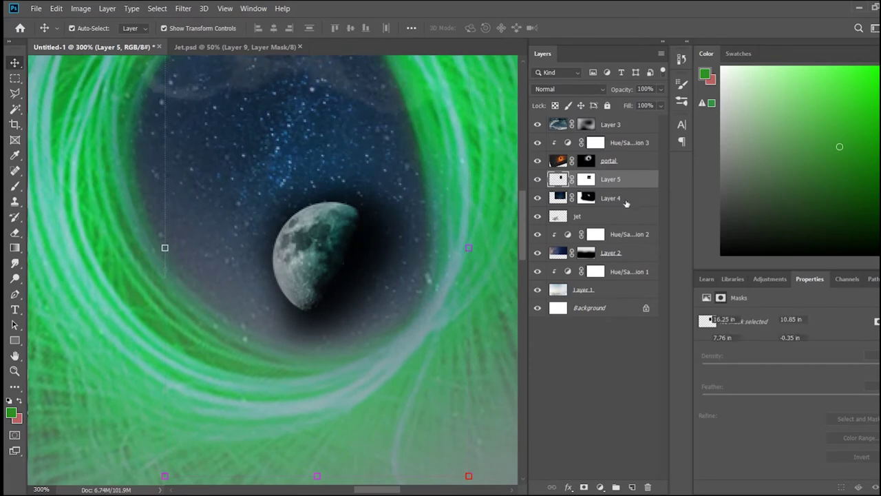
key("alt+bracketleft")
left_click(722, 321)
left_click_drag(799, 408, 742, 409)
- Clip Hue/Saturation 4 to Layer 4 to tint the stars magenta, and move the moon down-right
left_click(632, 207, "alt")
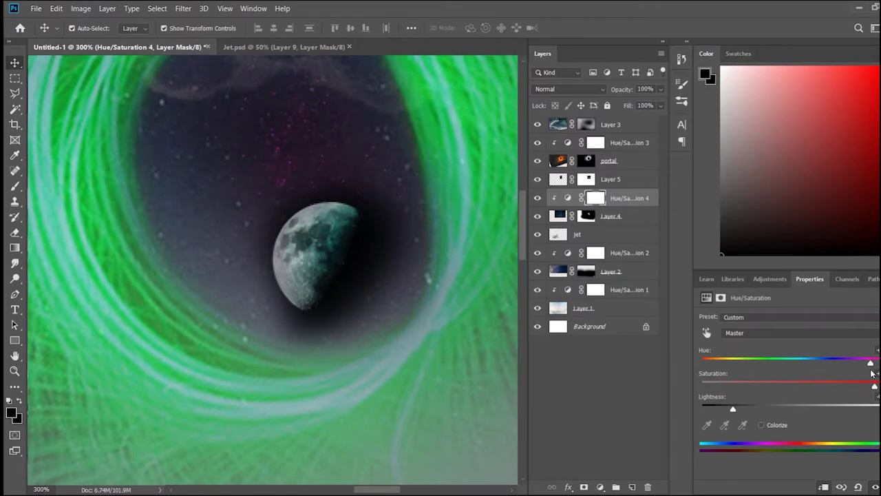
scroll(444, 326, "up", 2)
mouse_move(330, 318)
left_mouse_down()
mouse_move(407, 371)
mouse_move(389, 345)
left_mouse_up()
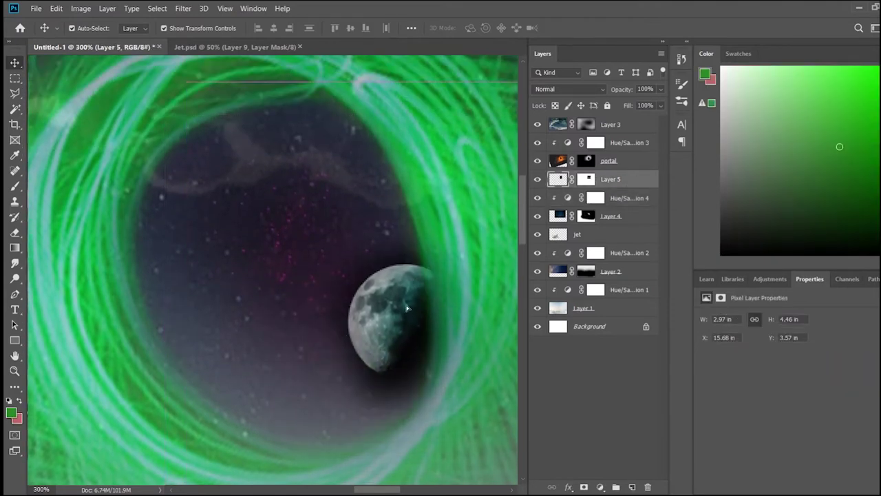
- Set up a larger black brush on the moon's Layer 5 mask, briefly previewing the mask overlay
key("b")
key("d")
key("ctrl+backslash")
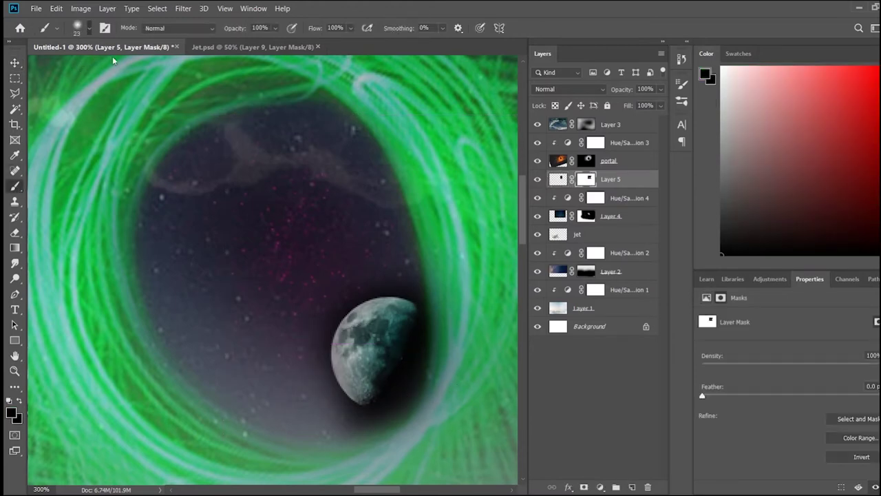
key("bracketright")
key("bracketright")
key("bracketright")
key("backslash")
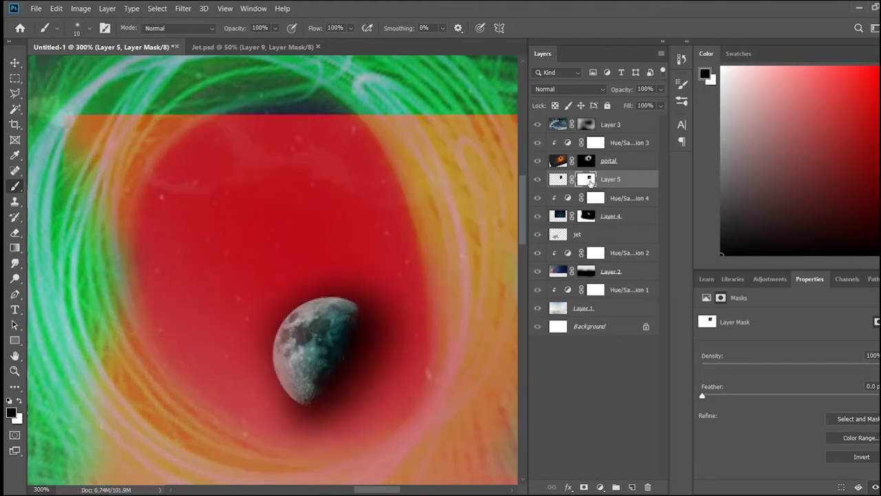
key("backslash")
scroll(346, 322, "up", 2)
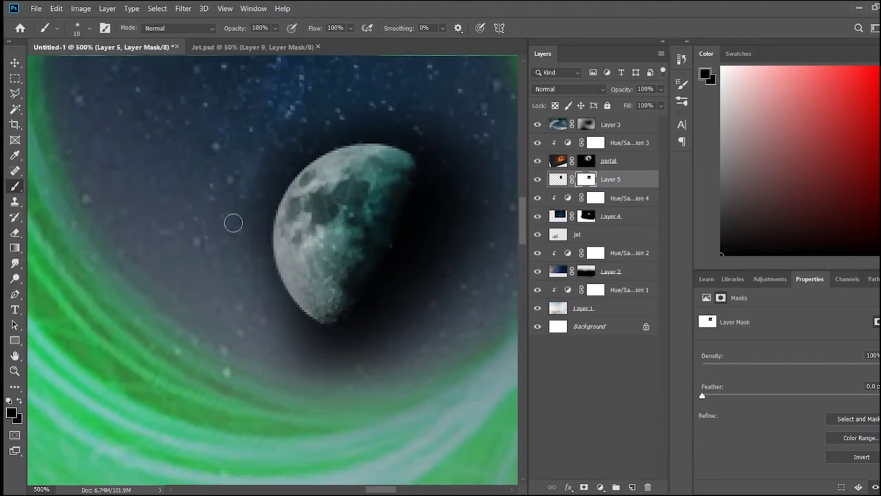
- Brush away the moon's dark halo on all sides and lighten the shadow below it
mouse_move(248, 165)
left_mouse_down()
mouse_move(367, 99)
mouse_move(234, 228)
mouse_move(260, 240)
mouse_move(329, 341)
mouse_move(285, 362)
mouse_move(370, 406)
mouse_move(382, 334)
mouse_move(432, 362)
mouse_move(489, 259)
mouse_move(445, 257)
mouse_move(420, 152)
mouse_move(495, 181)
mouse_move(269, 146)
mouse_move(232, 210)
mouse_move(262, 228)
mouse_move(292, 279)
left_mouse_up()
mouse_move(262, 250)
left_mouse_down()
mouse_move(335, 366)
mouse_move(224, 315)
mouse_move(427, 369)
mouse_move(359, 351)
left_mouse_up()
mouse_move(367, 125)
left_mouse_down()
mouse_move(409, 135)
mouse_move(384, 136)
mouse_move(507, 202)
mouse_move(403, 359)
left_mouse_up()
key("bracketright")
key("bracketright")
key("bracketright")
scroll(246, 384, "right", 3)
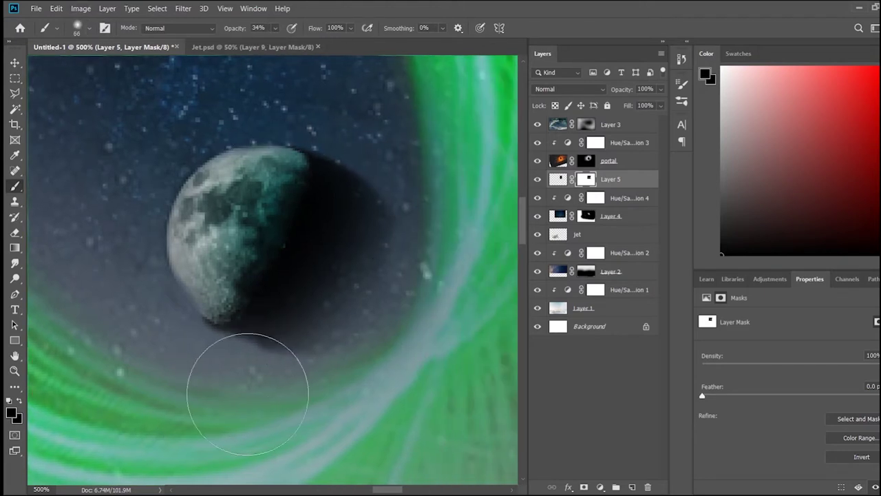
left_click_drag(173, 354, 230, 372)
key("ctrl+minus")
key("ctrl+minus")
key("ctrl+minus")
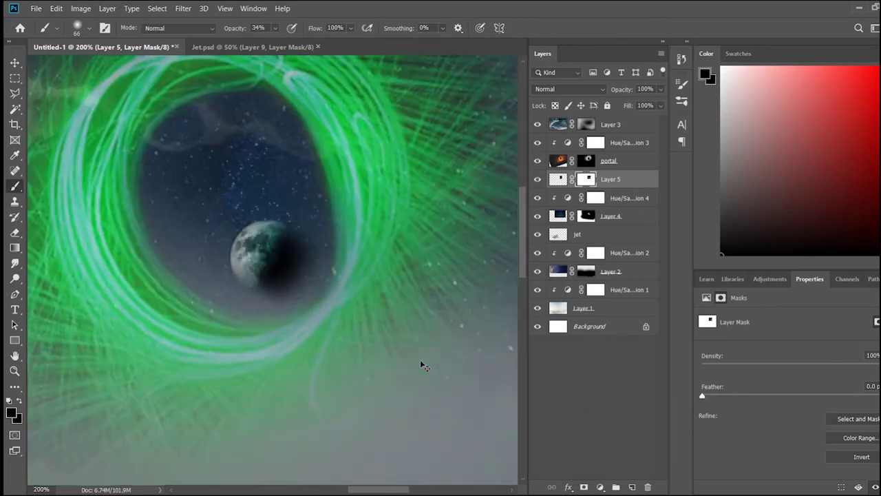
key("ctrl+minus")
- Add a Hue/Saturation 5 layer clipped to the moon, shifting its hue left and lowering lightness
left_click(770, 279)
left_click(720, 334)
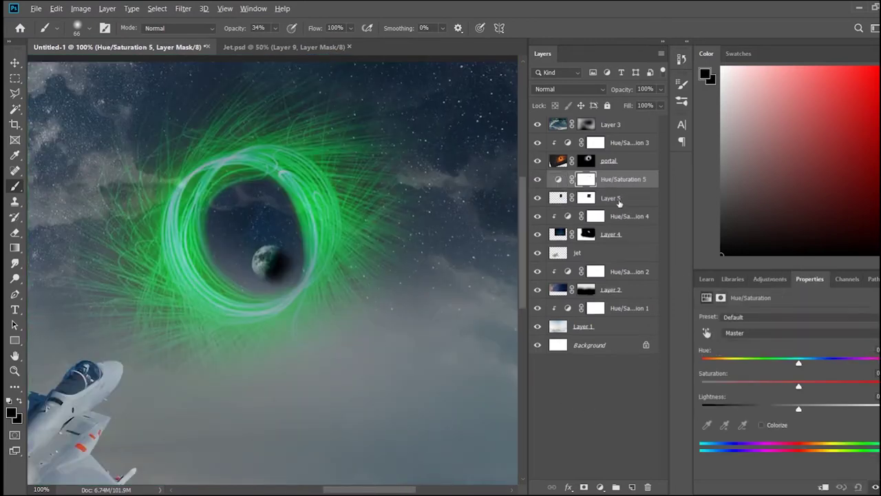
left_click_drag(798, 363, 737, 361)
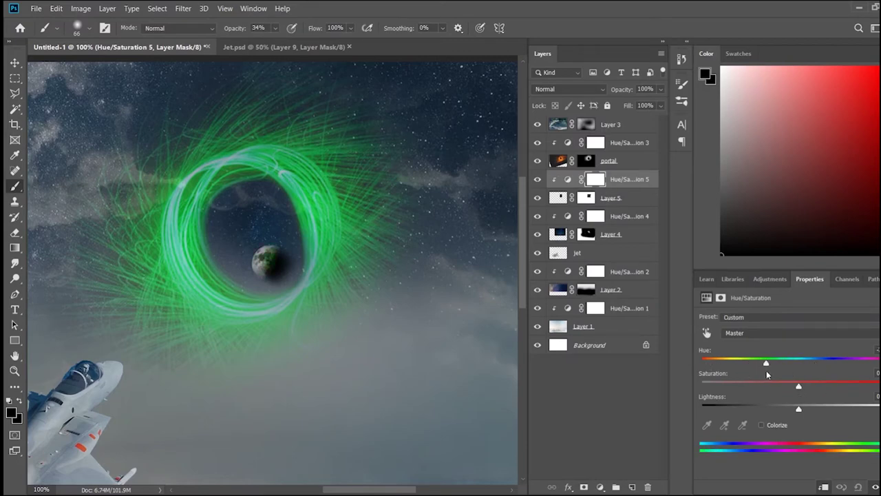
left_click_drag(798, 409, 768, 411)
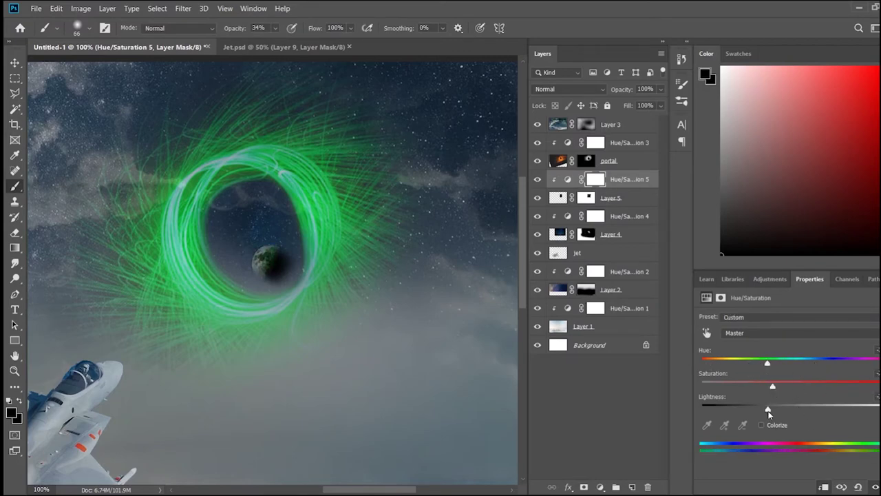
scroll(301, 294, "down", 2)
scroll(301, 294, "up", 2)
scroll(301, 294, "up", 2)
left_click_drag(367, 490, 393, 490)
scroll(371, 379, "up", 5)
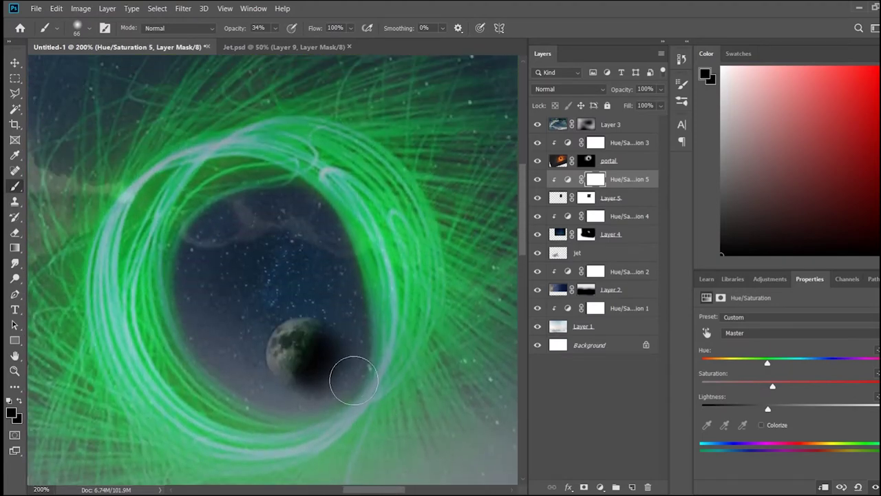
key("alt+bracketleft")
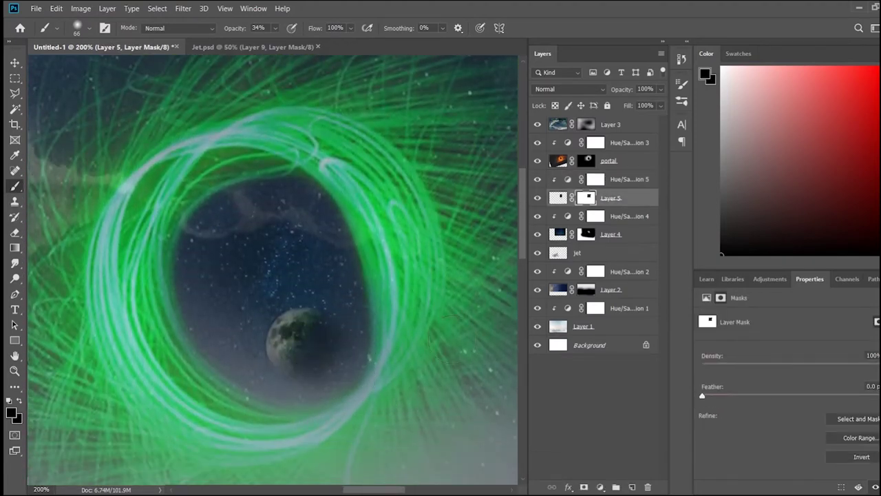
- Nudge the moon up and right, then target Layer 4's mask with a brush at 300% zoom
left_click_drag(289, 336, 328, 325)
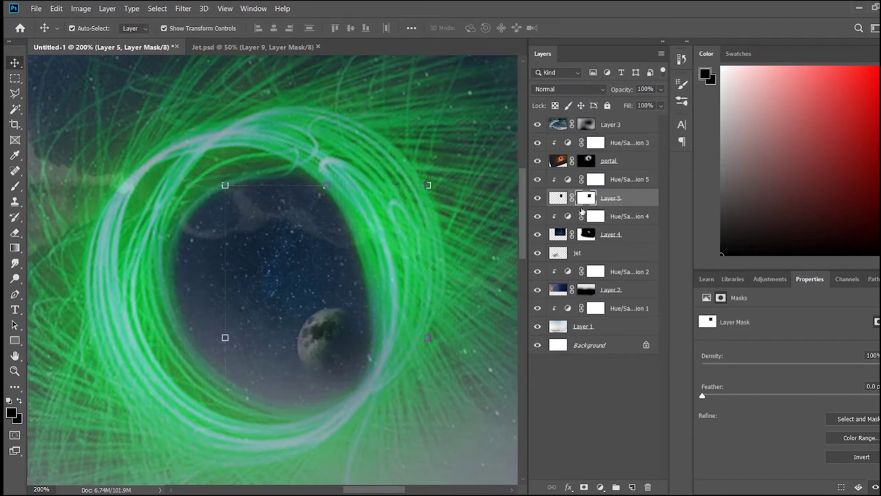
left_click(586, 234)
key("d")
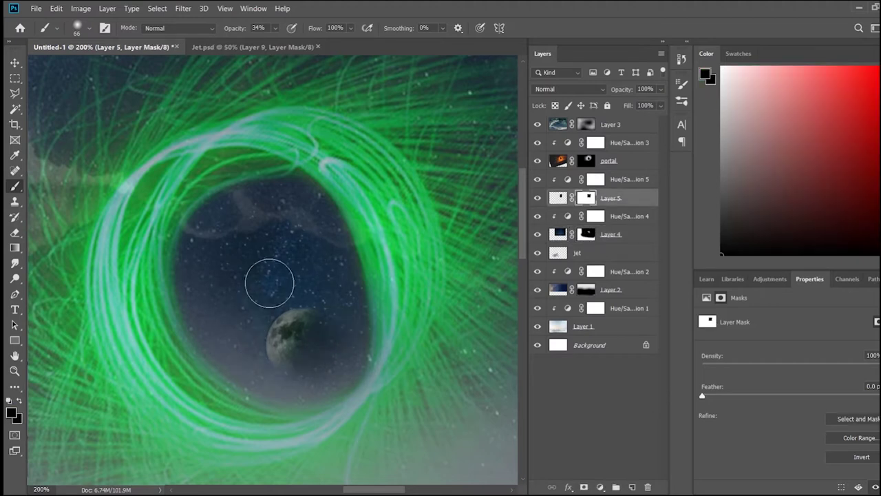
key("b")
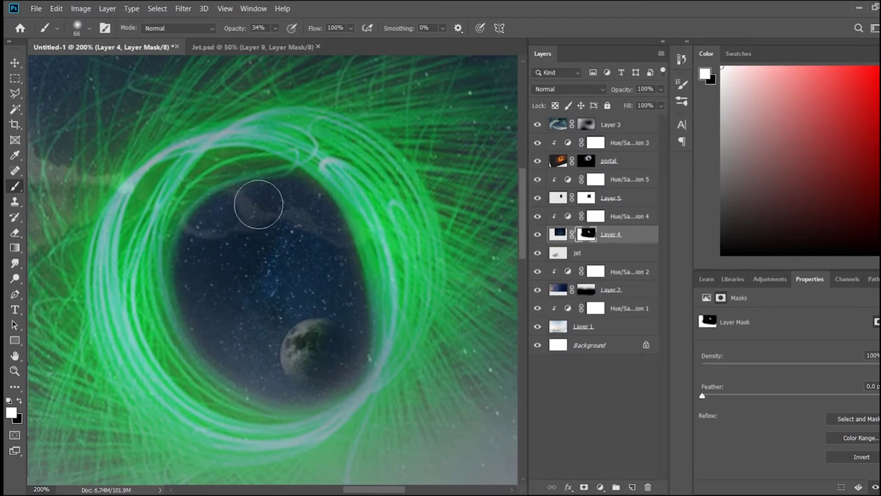
key("ctrl+0")
key("ctrl+plus")
key("ctrl+plus")
key("ctrl+plus")
scroll(413, 413, "right", 5)
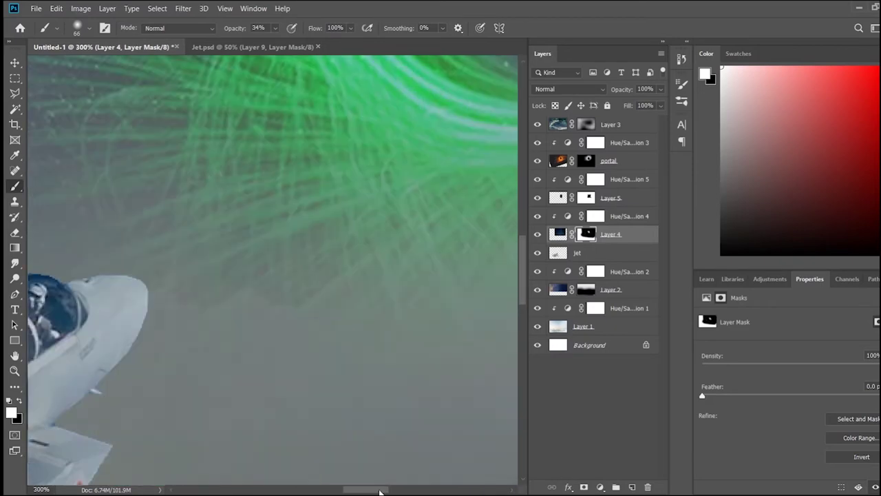
scroll(384, 457, "up", 3)
scroll(384, 456, "up", 5)
scroll(502, 315, "up", 3)
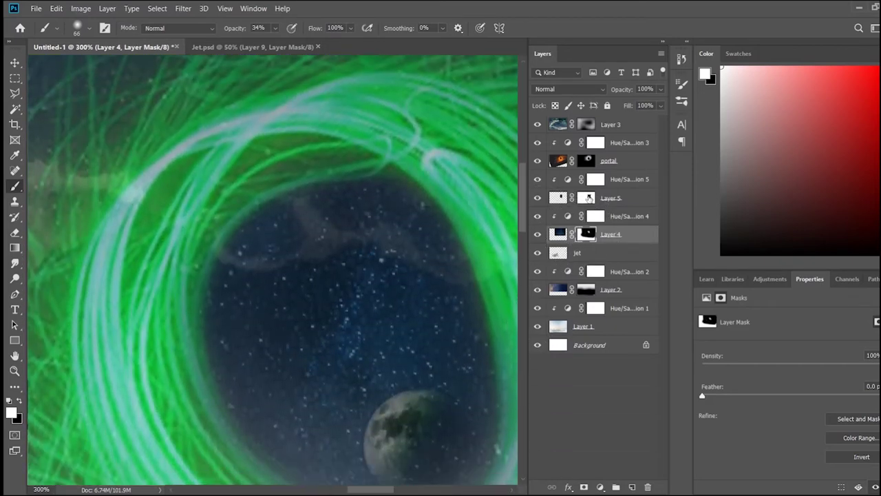
- Check the Hue/Saturation 5 mask in the refinement workspace, zoom out, and target Layer 4's pixels for cloning
left_click(593, 179)
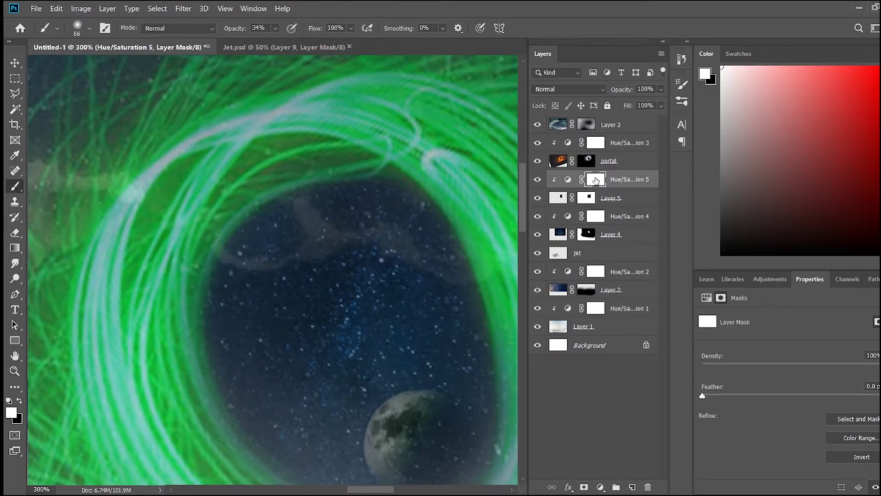
left_click(857, 418)
left_click(869, 484)
key("ctrl+minus")
key("ctrl+minus")
key("ctrl+minus")
key("ctrl+minus")
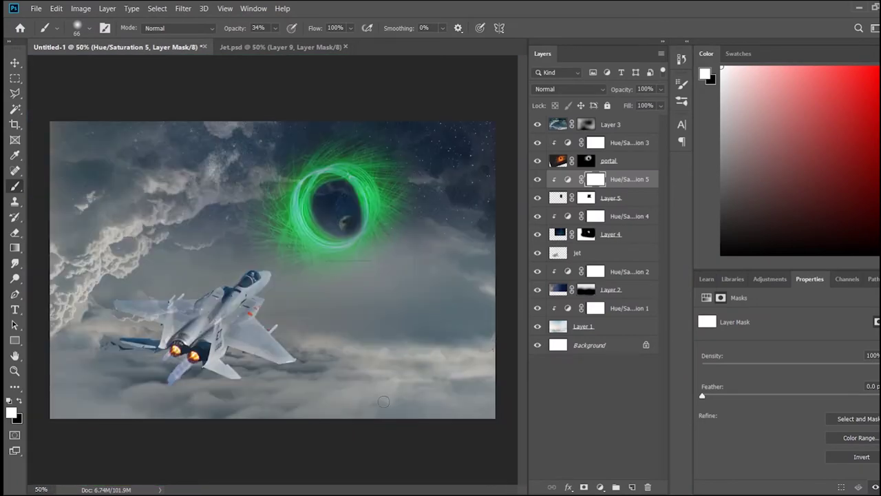
scroll(347, 208, "up", 5)
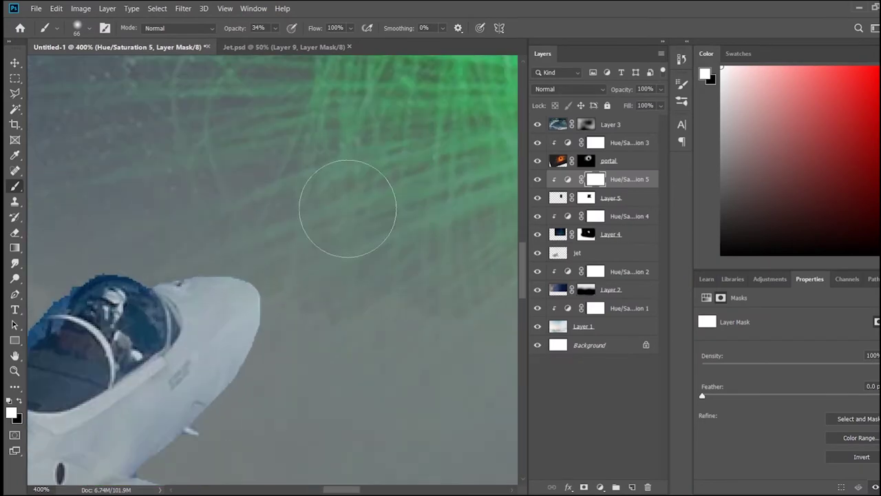
scroll(386, 385, "down", 2)
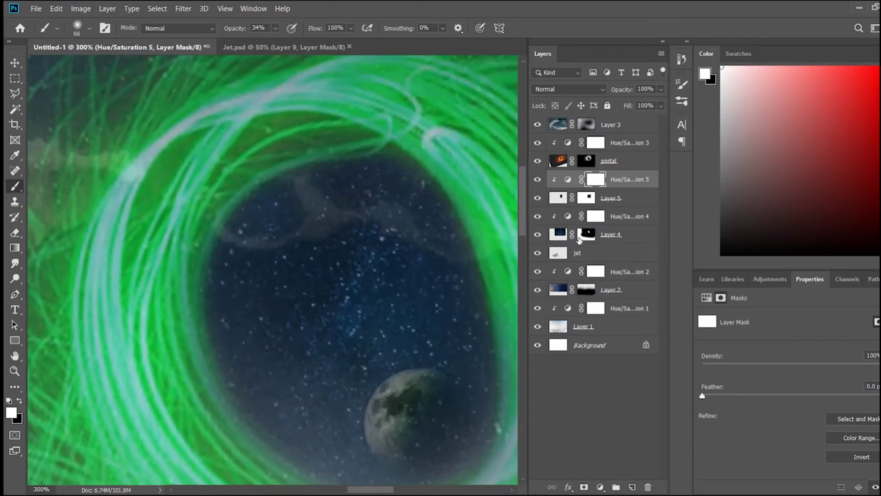
left_click(558, 234)
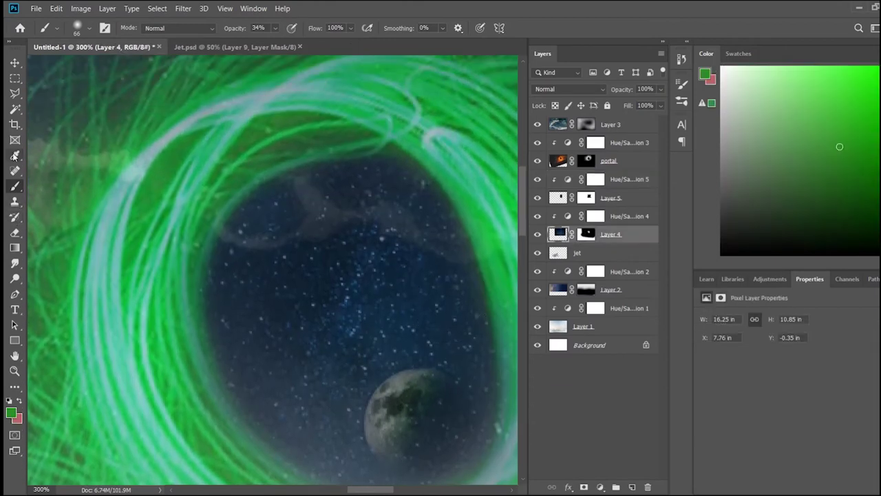
key("s")
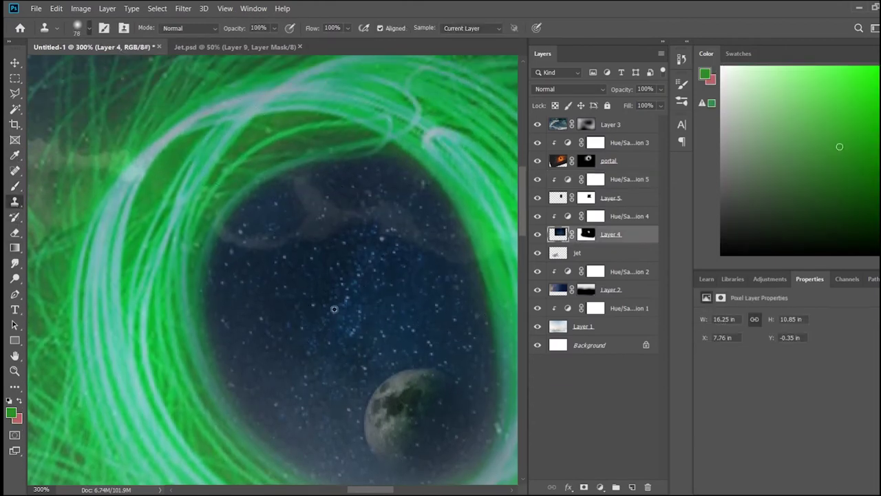
- Clone starry sky over the light band in the portal, then compare with Layer 3 hidden
left_click(262, 315, "alt")
left_click_drag(271, 237, 256, 236)
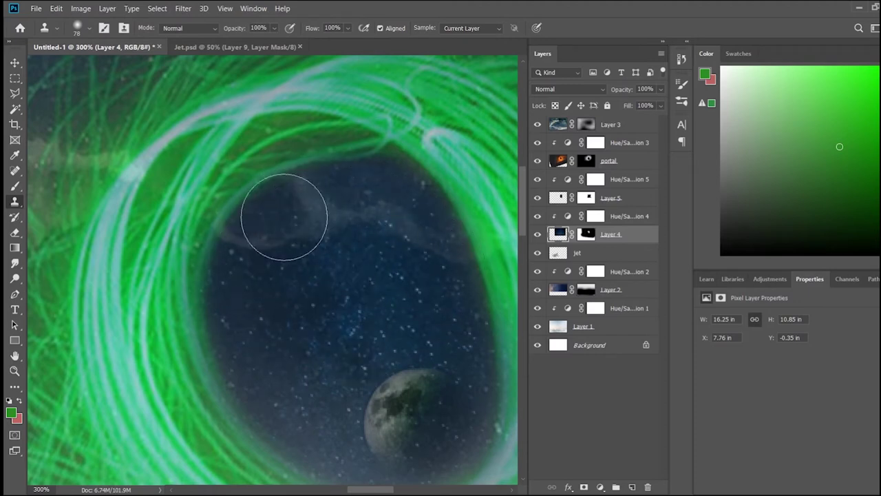
left_click(537, 290)
left_click(537, 234)
left_click(537, 234)
left_click(537, 125)
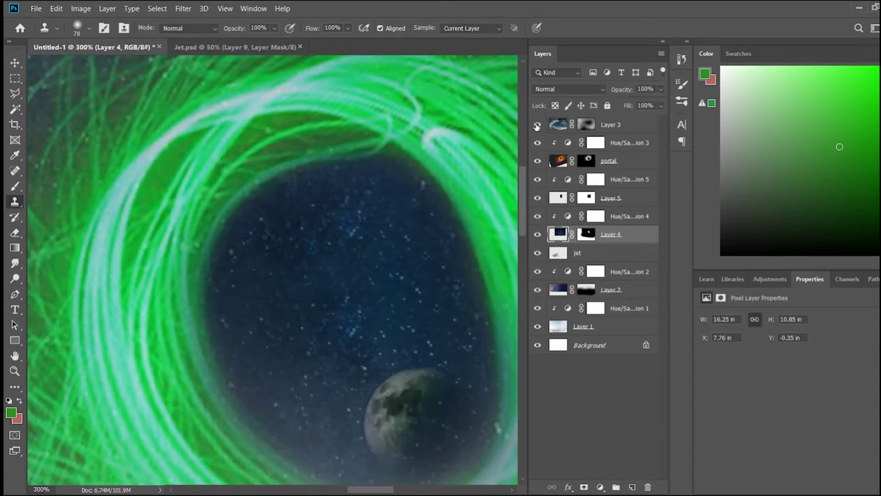
left_click(586, 125)
- Paint on Layer 3's mask to remove the grey cloud wisps inside the portal
key("d")
key("x")
mouse_move(323, 231)
left_mouse_down()
mouse_move(337, 227)
mouse_move(334, 216)
mouse_move(315, 212)
mouse_move(261, 241)
mouse_move(383, 223)
left_mouse_up()
key("x")
key("b")
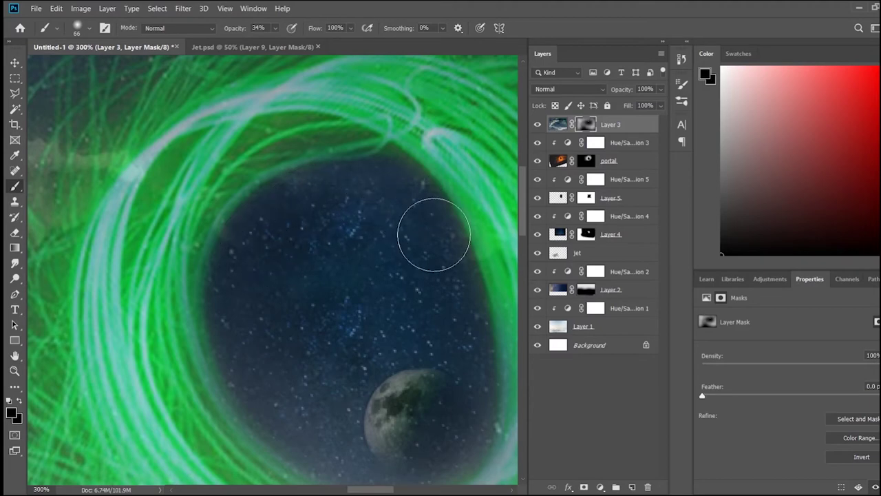
scroll(413, 321, "down", 4)
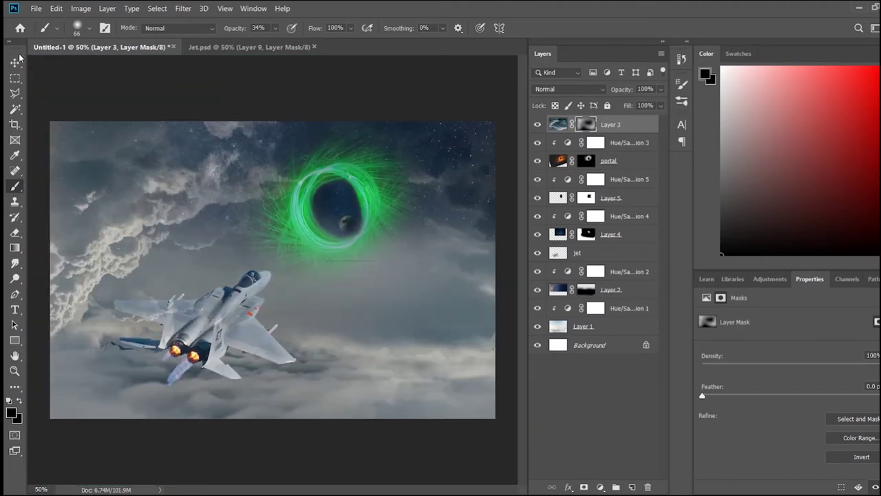
- Flip the cloud Layer 3 horizontally and keep it at the top of the stack
left_click(15, 62)
key("ctrl+2")
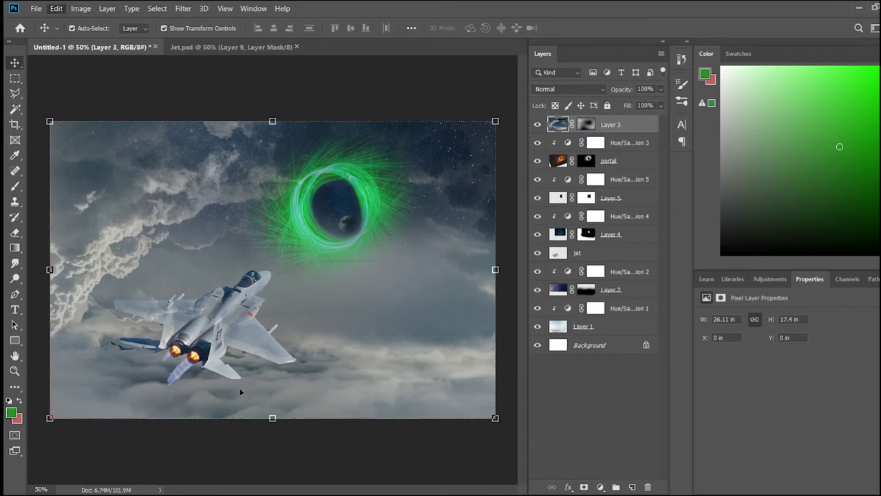
key("Return")
left_click_drag(628, 150, 637, 246)
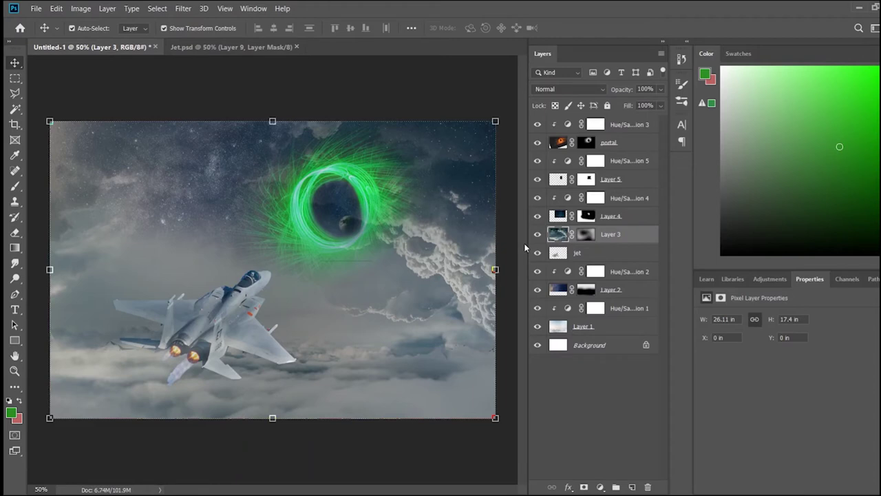
key("ctrl+shift+bracketright")
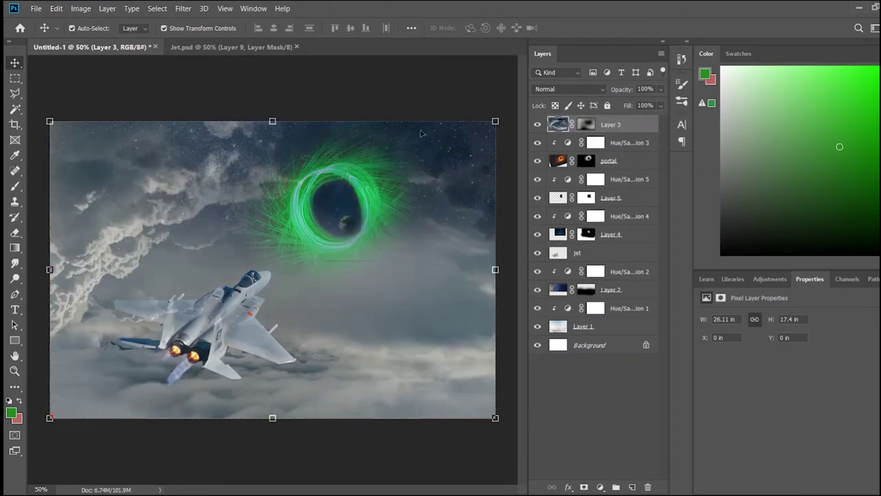
- Reveal clouds right of the portal with a 432 px white brush, then move the jet layer to the top
left_click(586, 124)
key("d")
key("b")
key("bracketright")
key("bracketright")
key("bracketright")
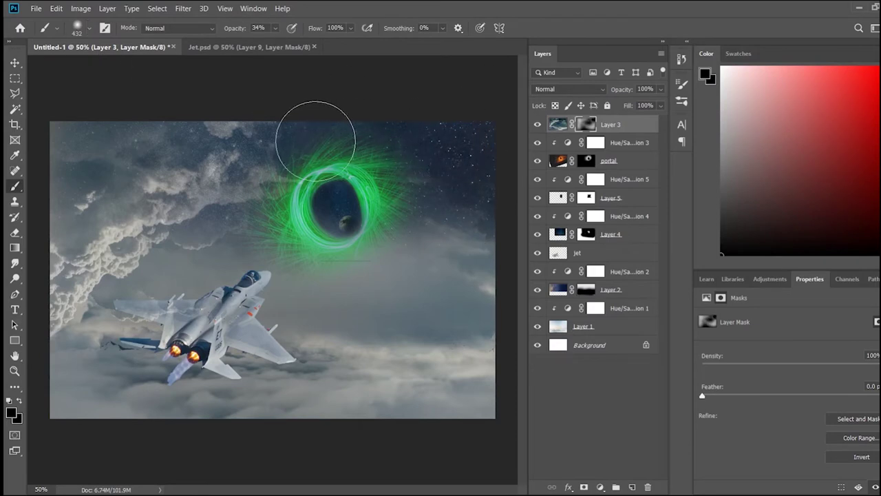
key("x")
mouse_move(385, 172)
left_mouse_down()
mouse_move(439, 161)
mouse_move(467, 142)
mouse_move(415, 167)
left_mouse_up()
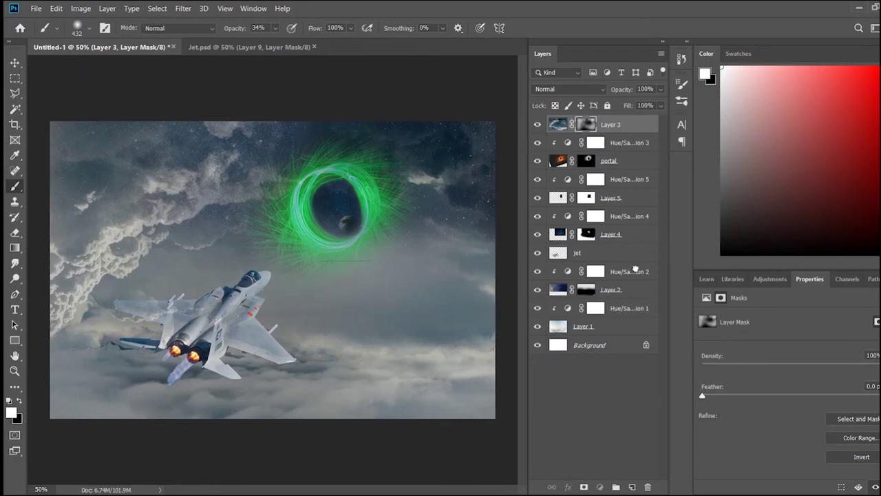
left_click_drag(633, 259, 639, 124)
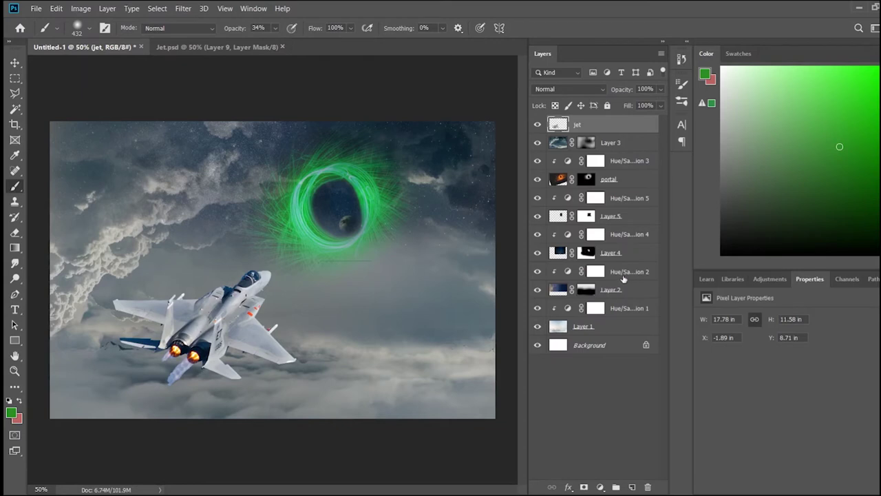
- Mask out the jet's blue exhaust trail and add a clipped Hue/Saturation 6 layer with lower lightness
left_click(584, 486)
mouse_move(150, 418)
left_mouse_down()
mouse_move(162, 404)
mouse_move(154, 389)
left_mouse_up()
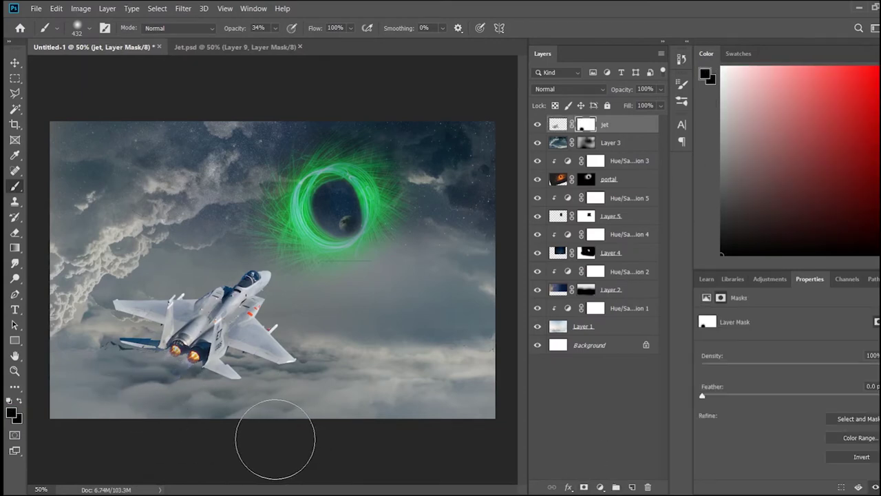
left_click(769, 278)
left_click(709, 313)
left_click_drag(791, 408, 767, 411)
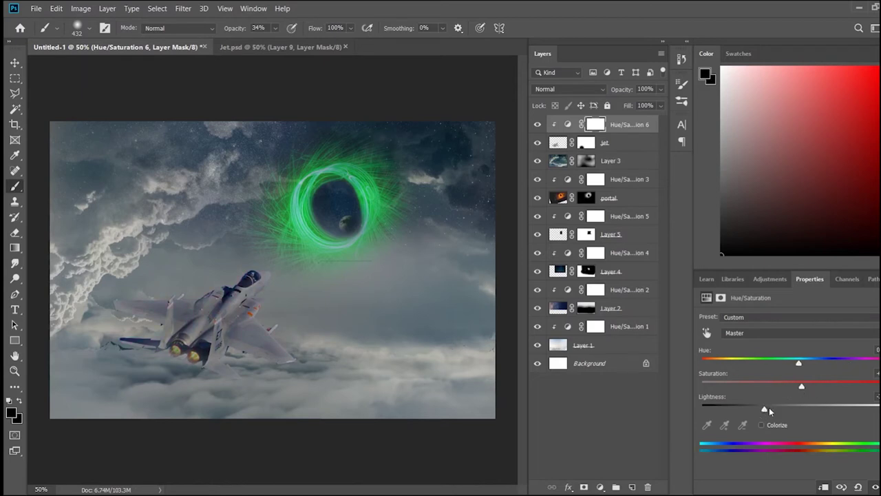
- Add an Exposure 1 adjustment clipped to the jet and lower its exposure to darken it
left_click(770, 279)
left_click(753, 309)
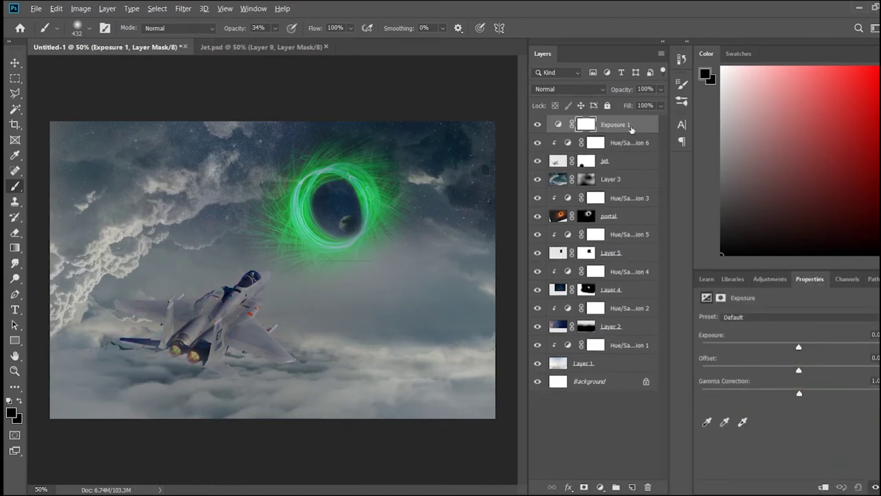
key("ctrl+alt+g")
left_click_drag(799, 347, 768, 348)
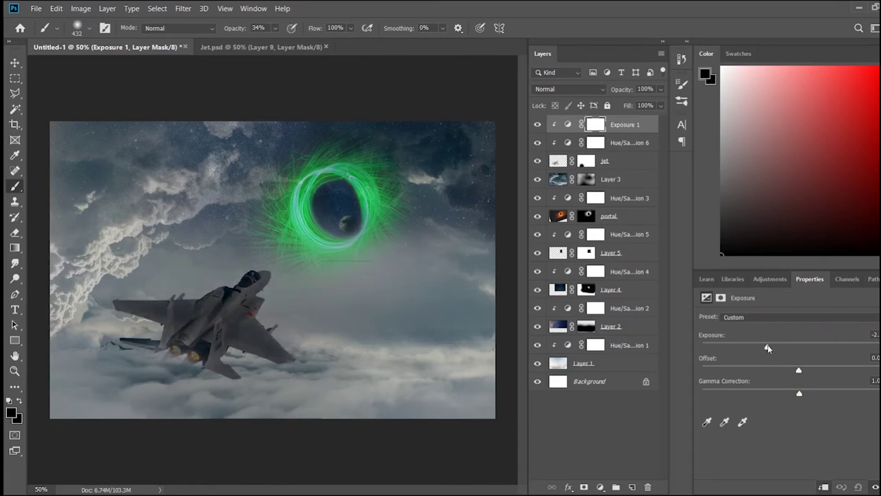
left_click_drag(768, 348, 752, 349)
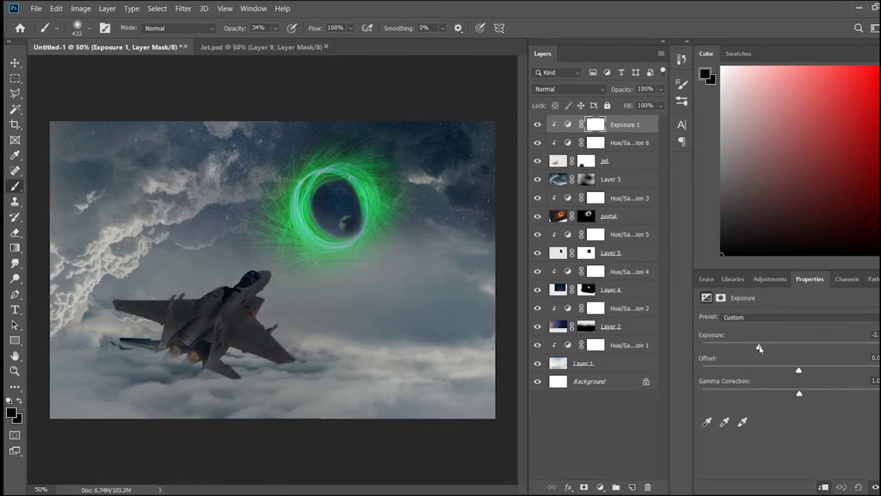
- Paint on the Exposure 1 mask so the centre of the jet's fuselage stays lighter
left_click(764, 278)
left_click(808, 280)
mouse_move(234, 312)
left_mouse_down()
mouse_move(160, 308)
mouse_move(231, 310)
left_mouse_up()
mouse_move(165, 314)
left_mouse_down()
mouse_move(237, 314)
mouse_move(255, 344)
left_mouse_up()
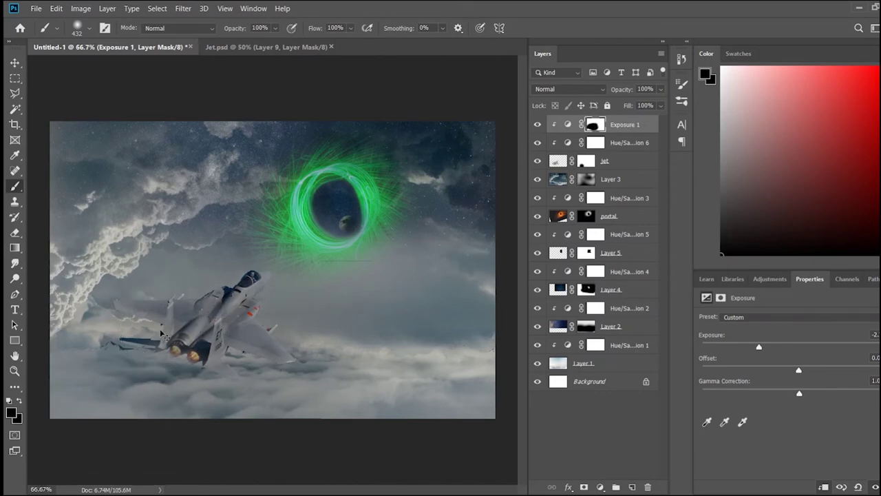
key("ctrl+plus")
key("ctrl+plus")
key("ctrl+plus")
key("ctrl+plus")
key("ctrl+plus")
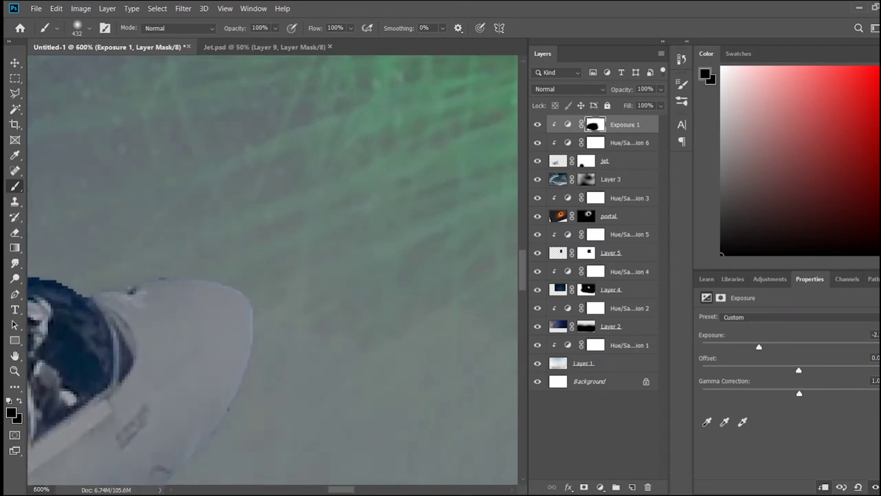
key("ctrl+plus")
key("ctrl+plus")
- Paint black on the jet's layer mask to remove the jagged blue fringe along the canopy
left_click(586, 161)
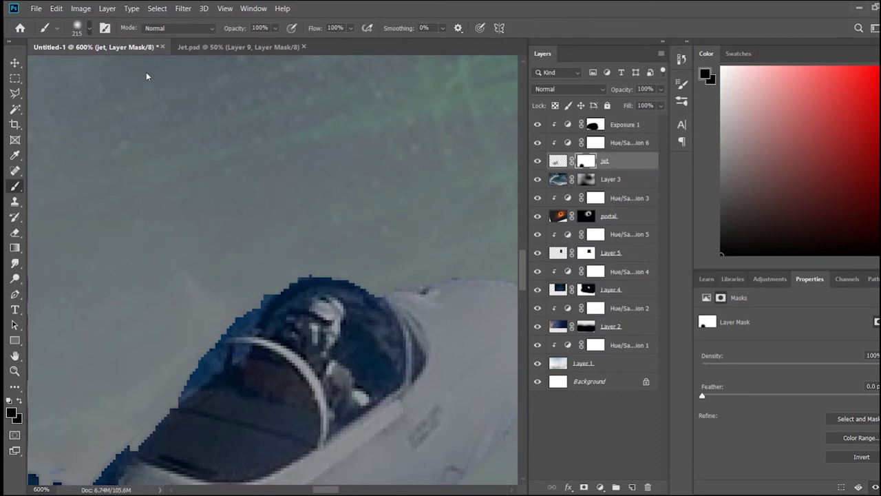
mouse_move(277, 267)
left_mouse_down()
mouse_move(164, 379)
mouse_move(254, 289)
mouse_move(351, 275)
left_mouse_up()
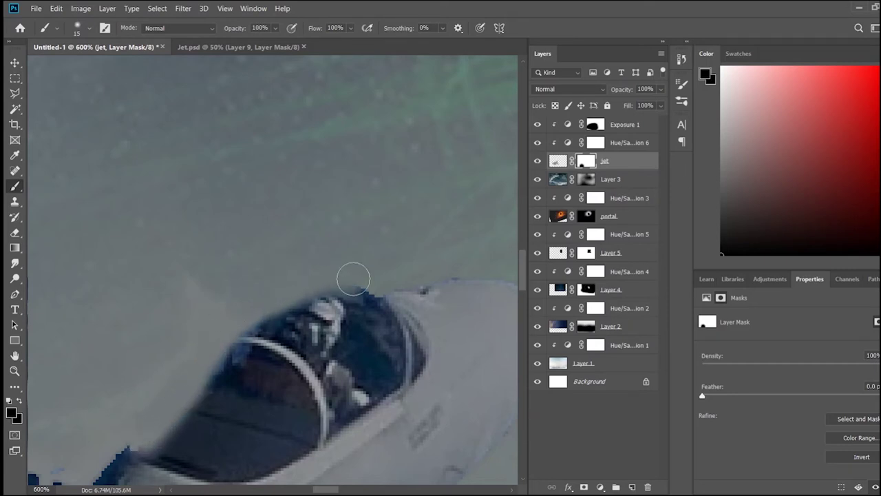
scroll(130, 398, "down", 2)
scroll(131, 398, "down", 5)
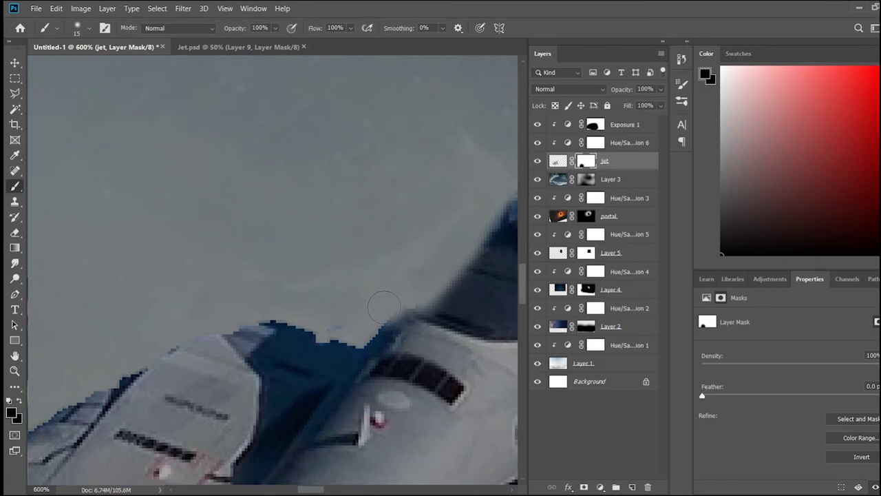
scroll(325, 482, "right", 5)
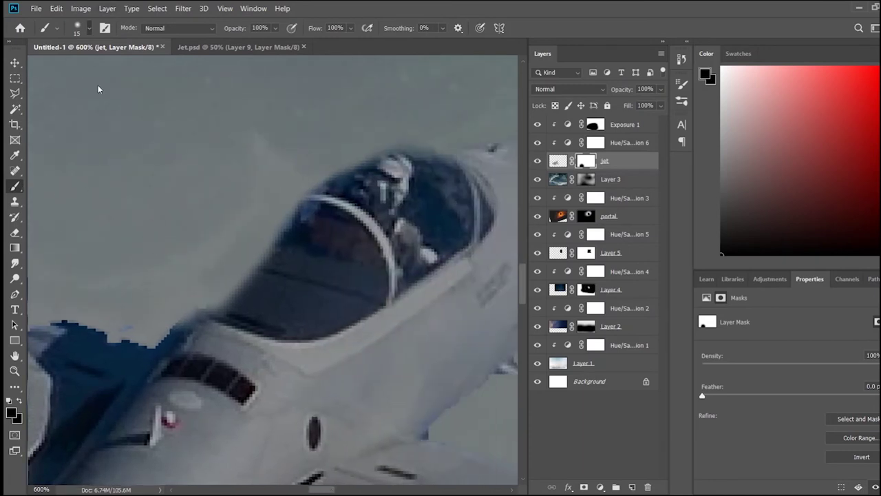
- Paint white along the canopy edge to restore the parts of the canopy that were hidden
key("x")
mouse_move(224, 310)
left_mouse_down()
mouse_move(374, 169)
mouse_move(437, 172)
left_mouse_up()
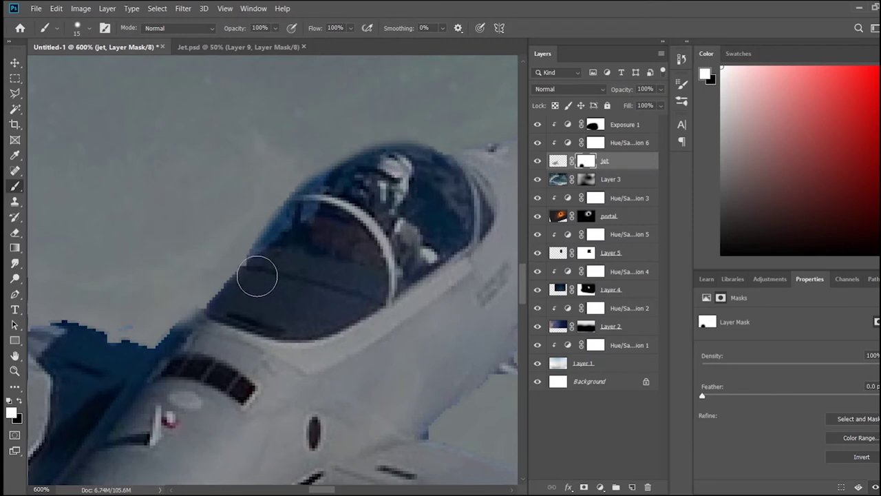
scroll(314, 356, "left", 3)
scroll(314, 357, "left", 2)
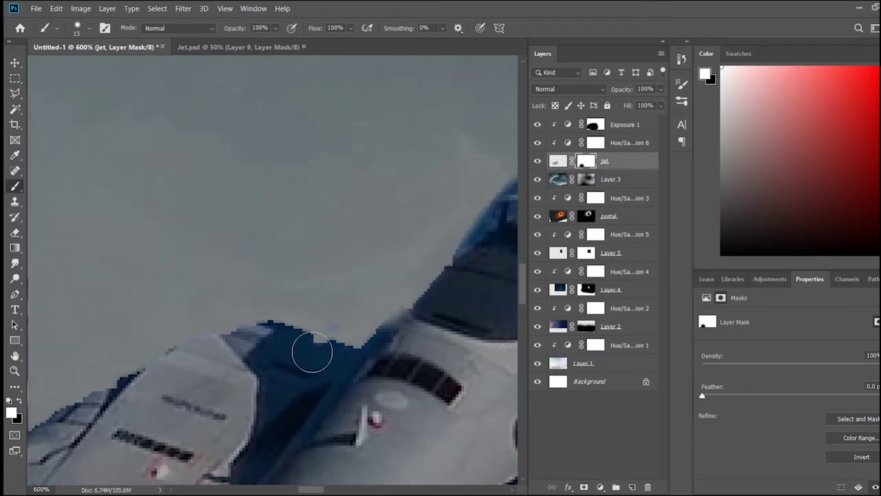
scroll(373, 463, "left", 2)
scroll(269, 346, "left", 2)
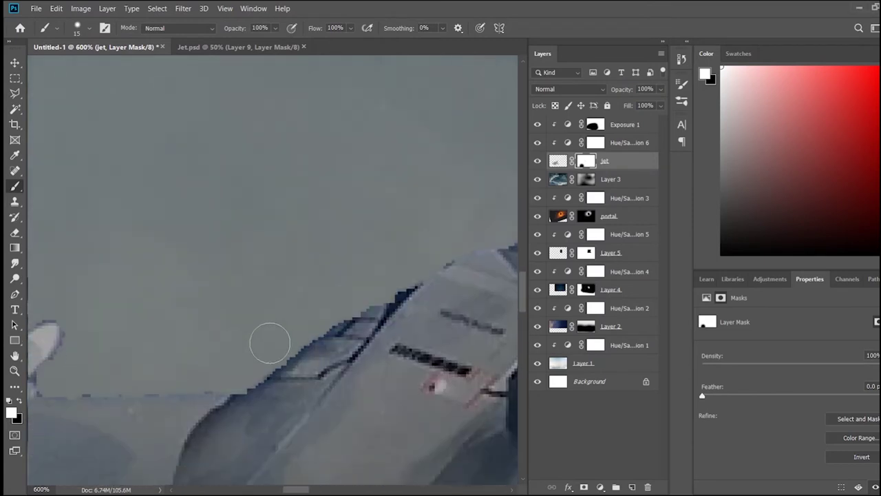
scroll(270, 346, "left", 2)
scroll(285, 473, "left", 2)
scroll(286, 472, "down", 6)
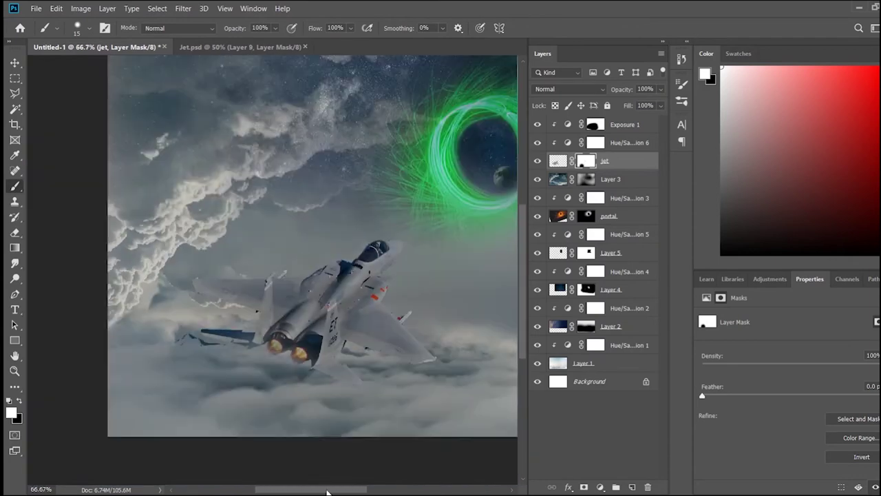
scroll(350, 479, "right", 2)
scroll(349, 478, "right", 1)
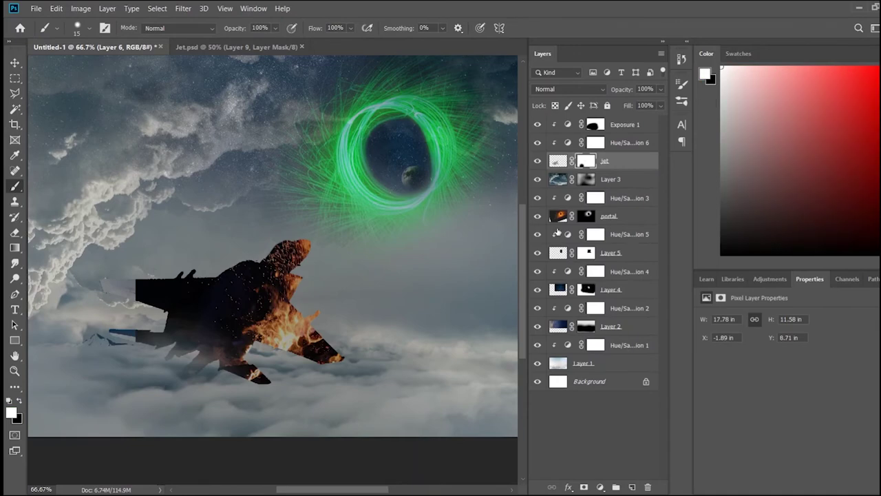
- Shrink and rotate the fire image over the jet, then add an inverted mask hiding it
left_click(12, 59)
key("ctrl+minus")
mouse_move(344, 118)
left_mouse_down()
mouse_move(215, 305)
mouse_move(178, 339)
mouse_move(203, 328)
left_mouse_up()
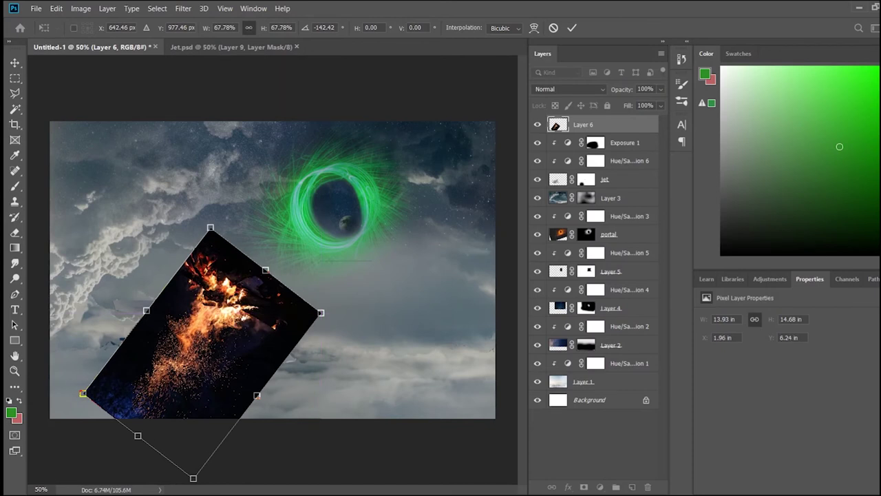
key("Return")
left_click(584, 487)
key("ctrl+i")
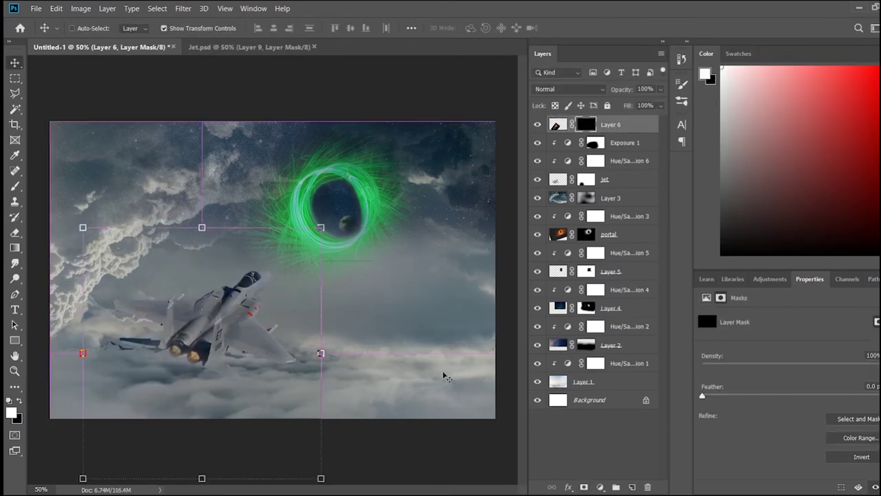
- Restore Layer 6's mask to white, set the fire to Lighten blend mode, and nudge it down-left
key("ctrl+i")
left_click(551, 89)
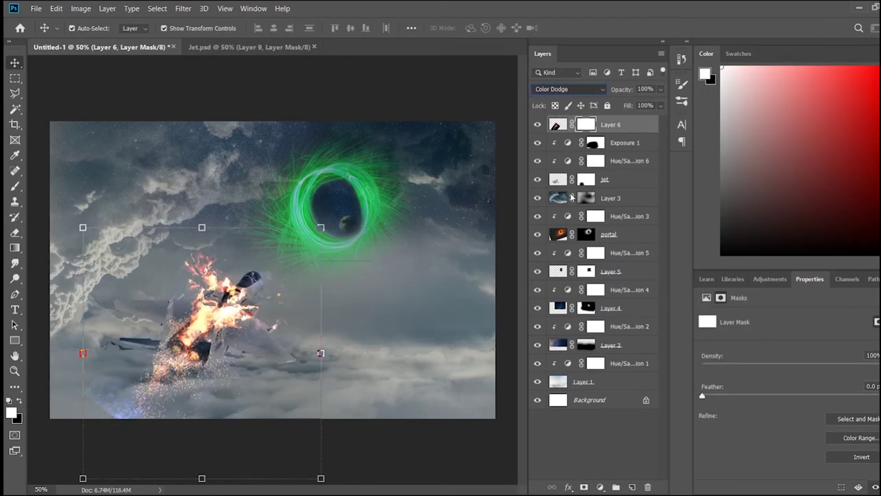
left_click(584, 204)
key("Up")
key("Down")
key("Up")
key("Down")
key("Up")
key("Up")
key("Up")
key("Down")
key("Down")
key("Up")
key("Down")
key("Up")
left_click_drag(220, 310, 212, 318)
- Paint black on Layer 6's mask to hide fire over the jet body and thin the sparks
left_click(14, 192)
key("x")
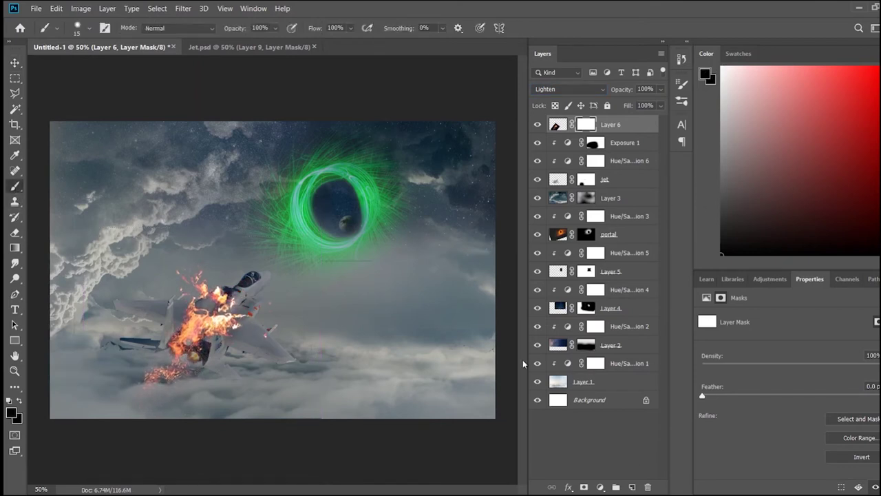
mouse_move(261, 303)
left_mouse_down()
mouse_move(179, 345)
mouse_move(192, 358)
mouse_move(197, 348)
left_mouse_up()
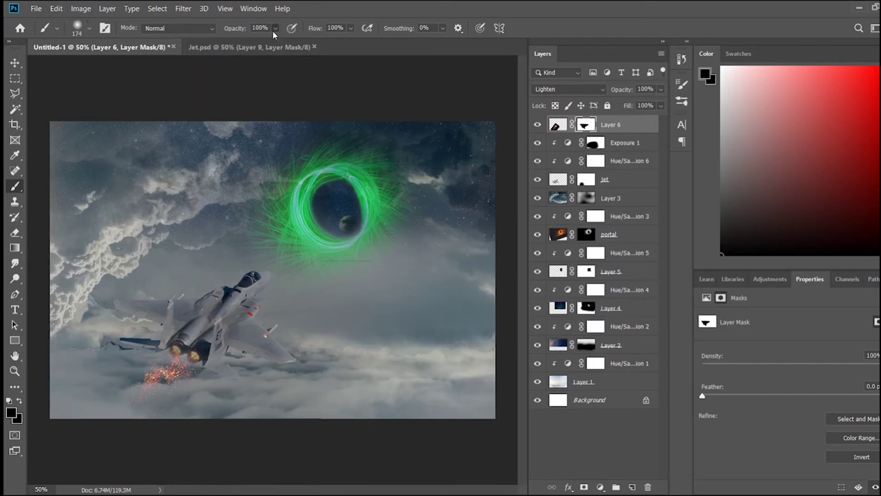
left_click_drag(153, 376, 175, 372)
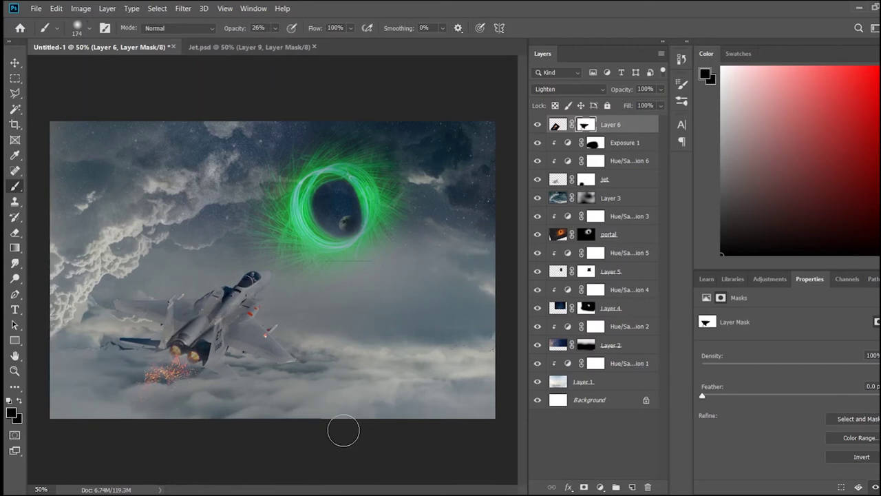
key("ctrl+plus")
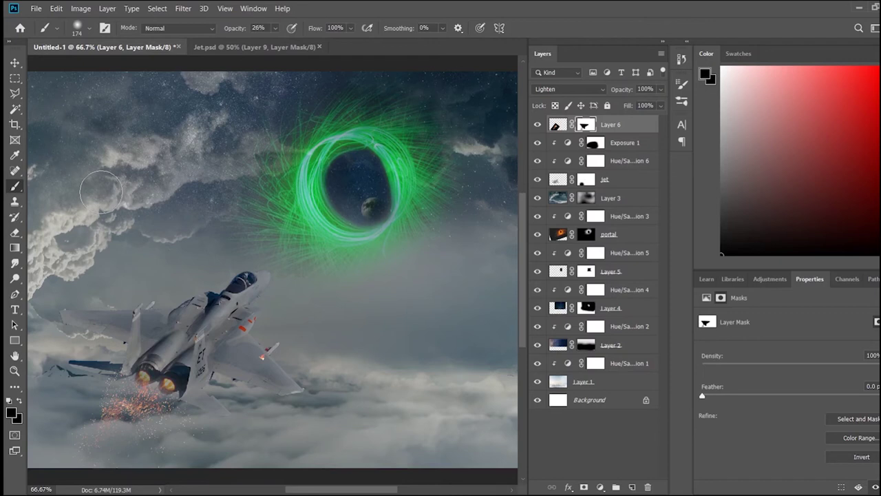
key("v")
left_click(605, 146)
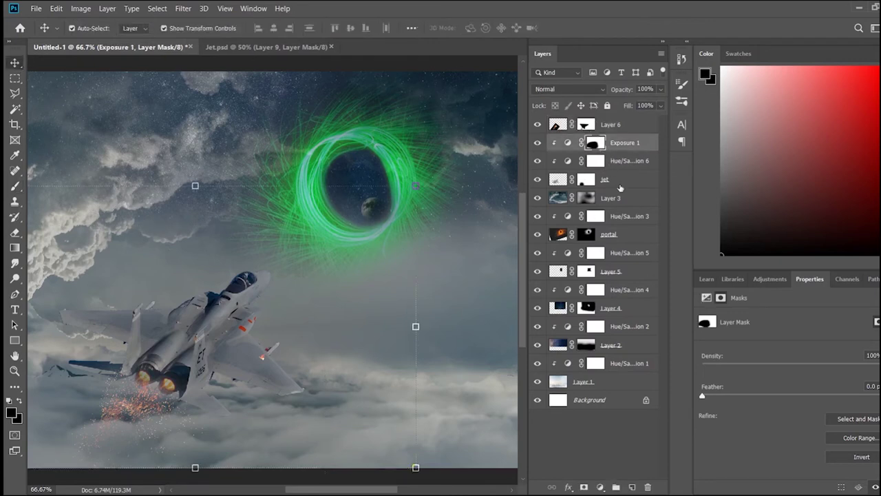
- Paint white on the Exposure 1 mask under the jet's right wing to darken that area
left_click(14, 186)
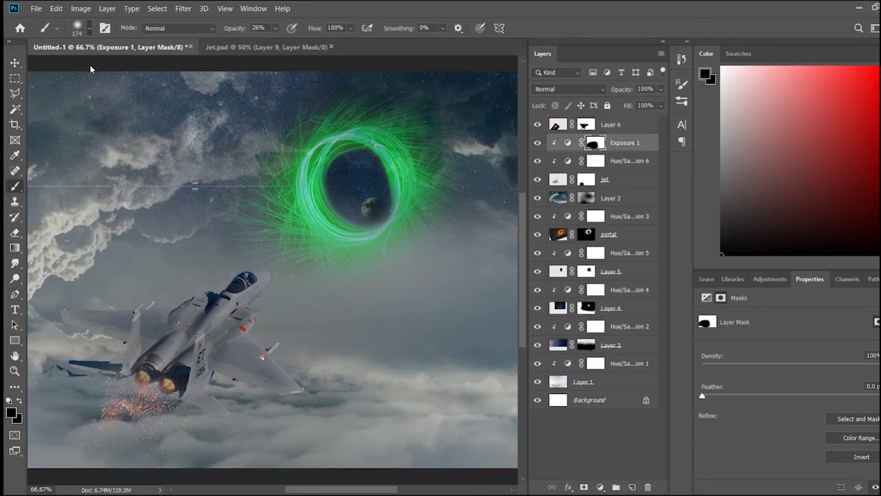
key("x")
key("ctrl+plus")
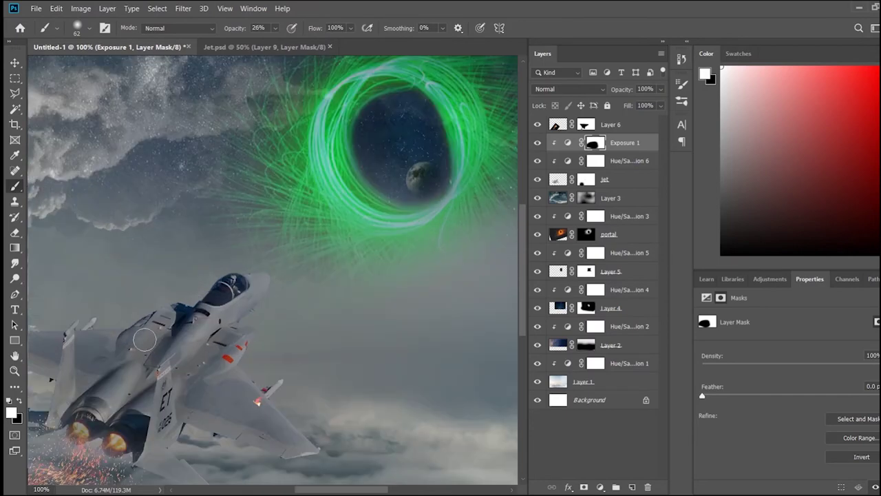
left_click_drag(144, 338, 299, 358)
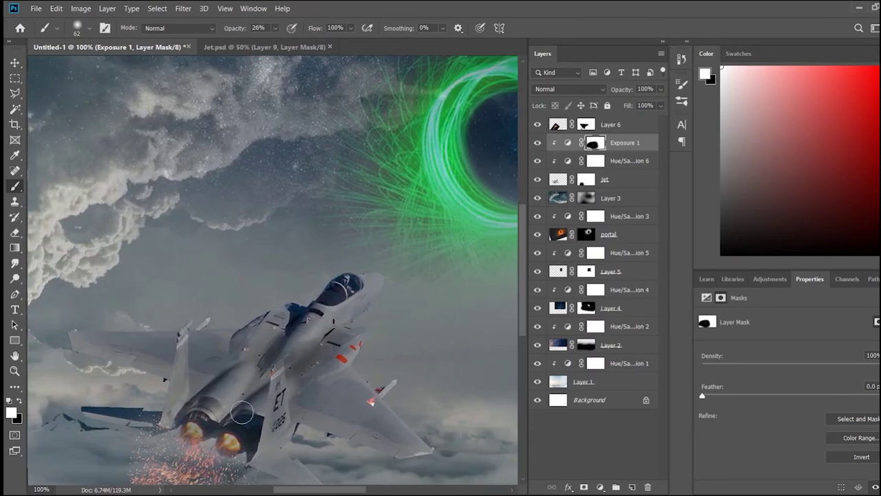
scroll(248, 413, "down", 3)
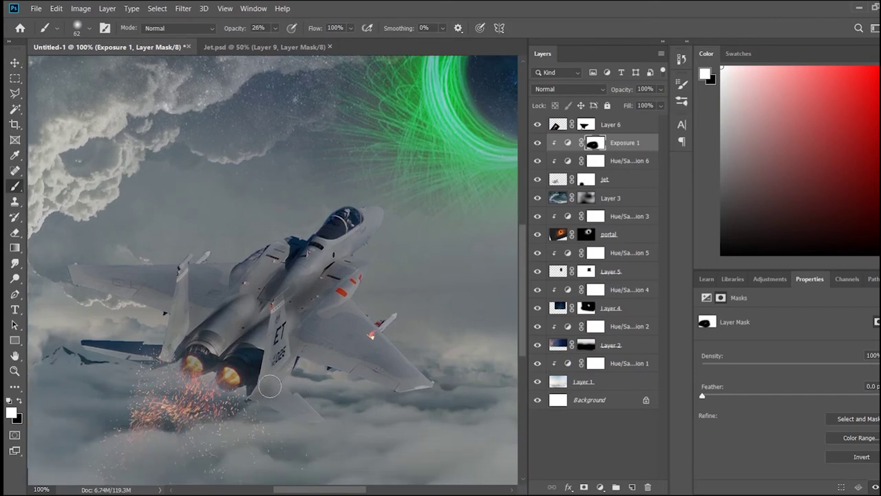
left_click_drag(267, 387, 406, 385)
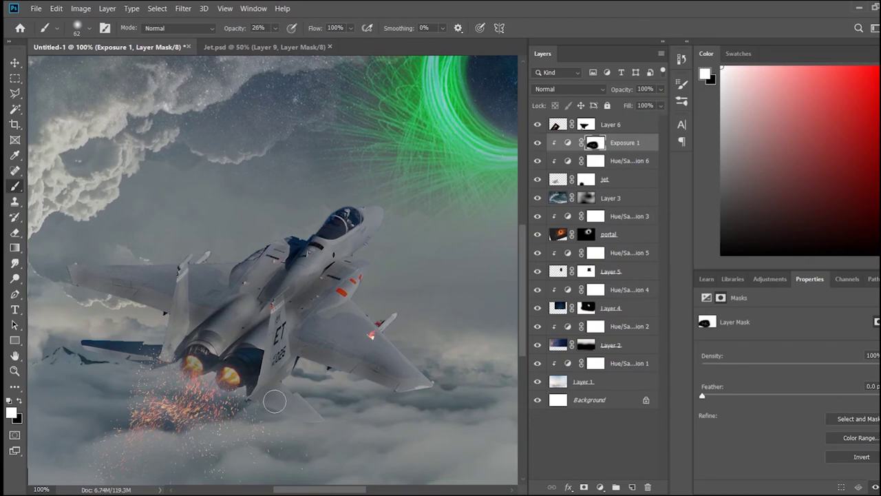
scroll(338, 399, "up", 4)
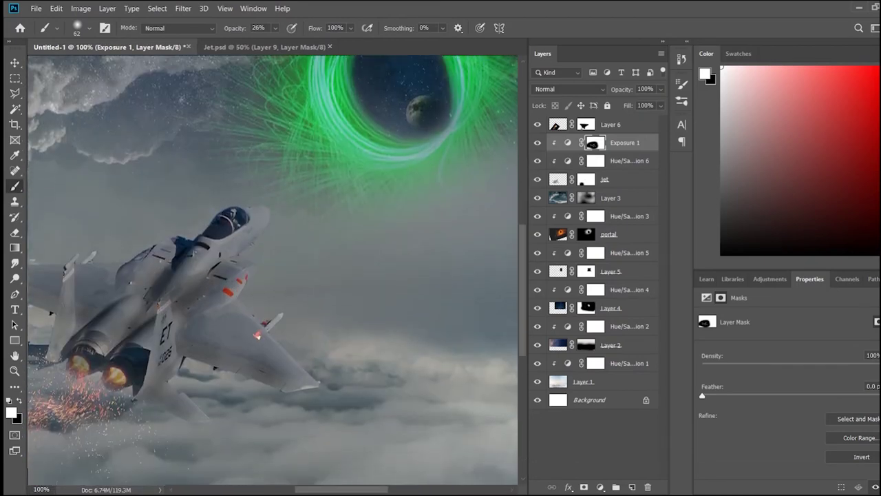
scroll(285, 391, "down", 3)
left_click(595, 164)
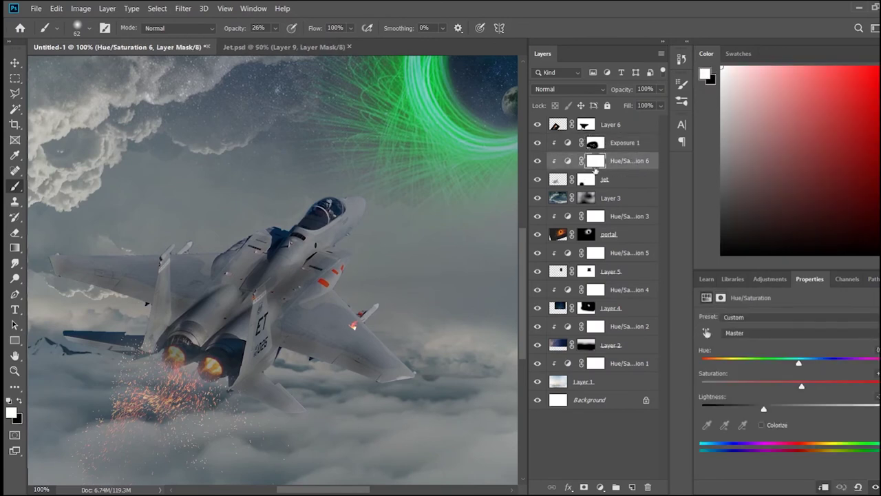
- Add a colorized Hue/Saturation 7 adjustment that tints the jet green
left_click(770, 279)
left_click(720, 321)
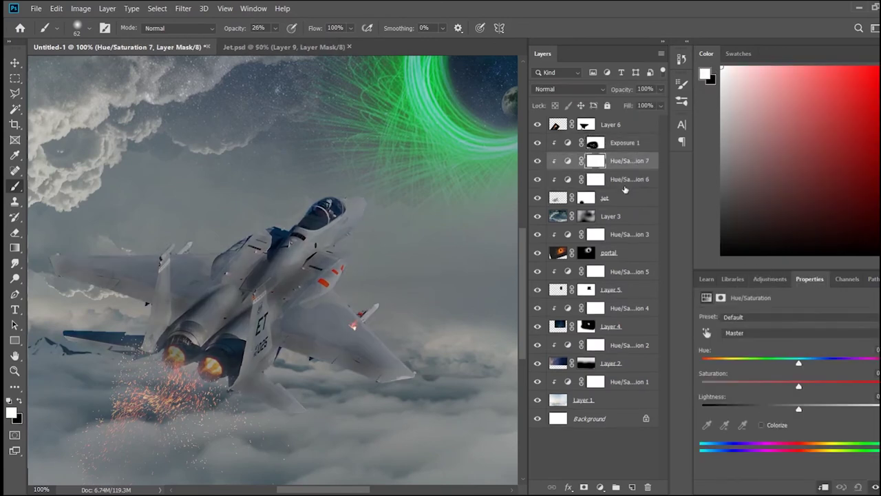
left_click(762, 425)
mouse_move(702, 363)
left_mouse_down()
mouse_move(772, 363)
mouse_move(826, 389)
left_mouse_up()
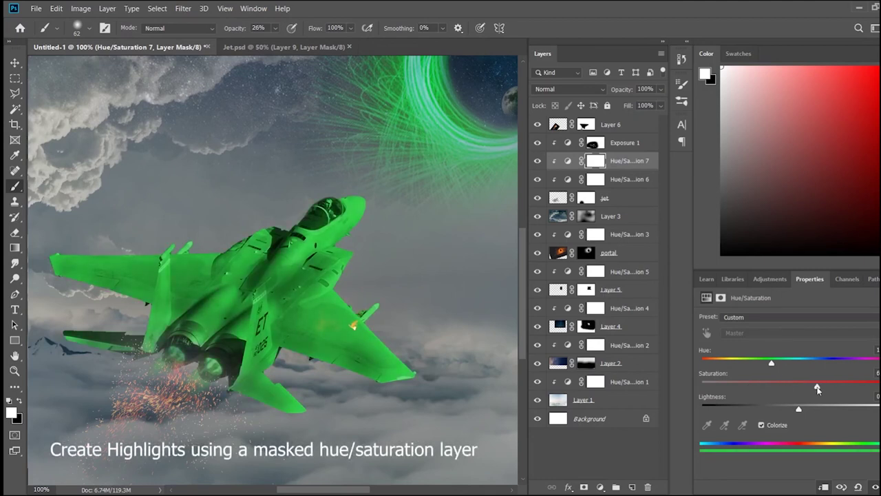
- Paint black at 67% opacity on its mask to remove the green tint from the jet
key("x")
key("6")
key("7")
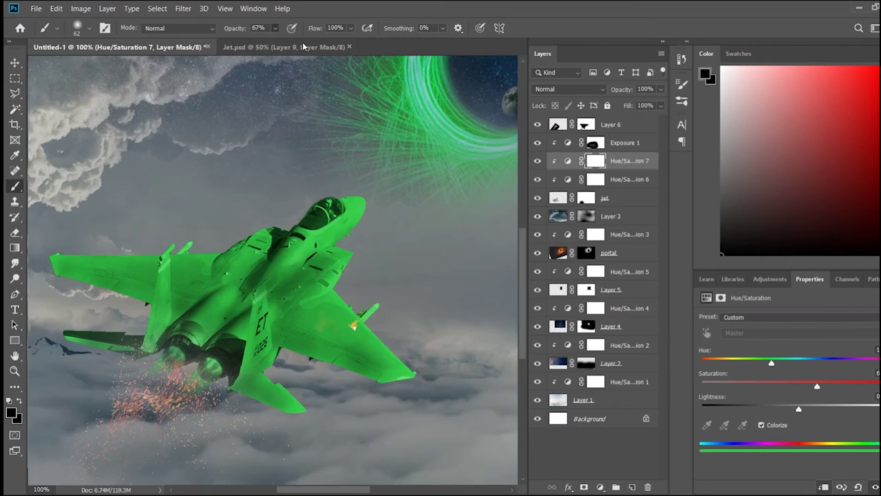
mouse_move(335, 385)
left_mouse_down()
mouse_move(385, 331)
mouse_move(69, 262)
mouse_move(345, 207)
left_mouse_up()
- Zoom onto the jet's nose and paint white at 27% opacity to tint it green
key("ctrl+plus")
key("ctrl+plus")
left_click_drag(311, 286, 138, 482)
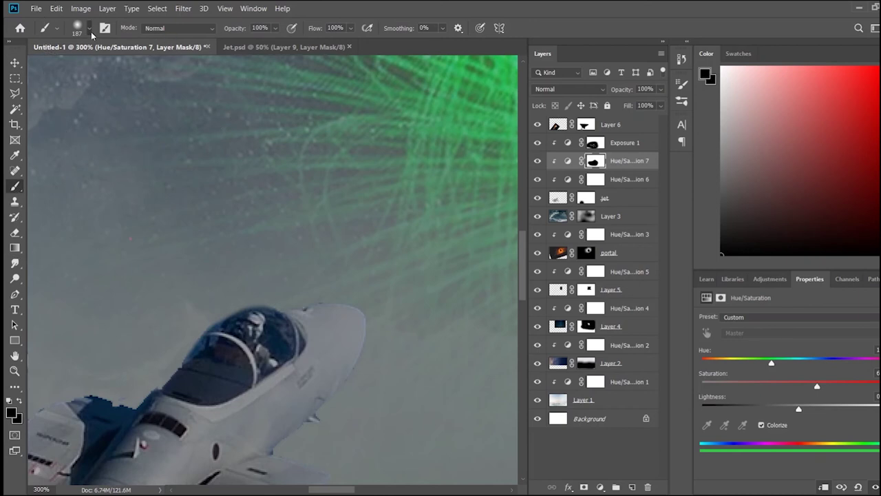
key("2")
key("7")
left_click(383, 295, "alt")
key("d")
mouse_move(345, 324)
left_mouse_down()
mouse_move(374, 275)
mouse_move(227, 305)
left_mouse_up()
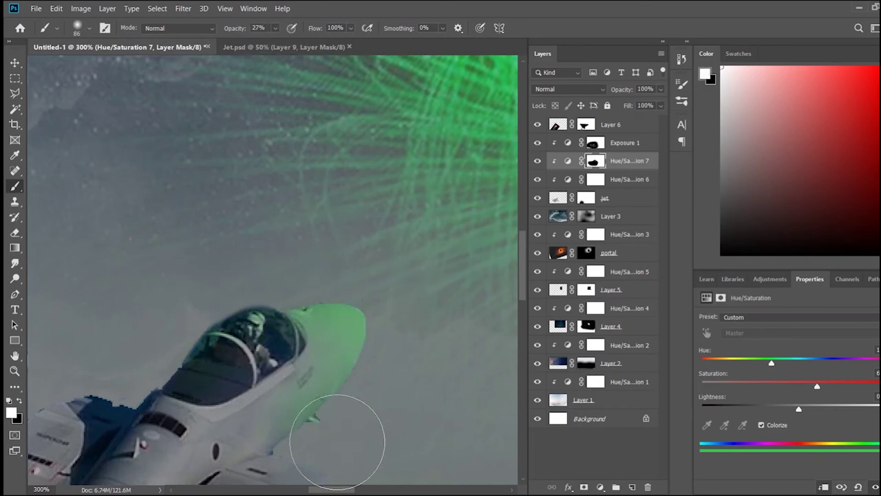
scroll(442, 285, "down", 1)
scroll(275, 364, "down", 1)
scroll(341, 374, "down", 1)
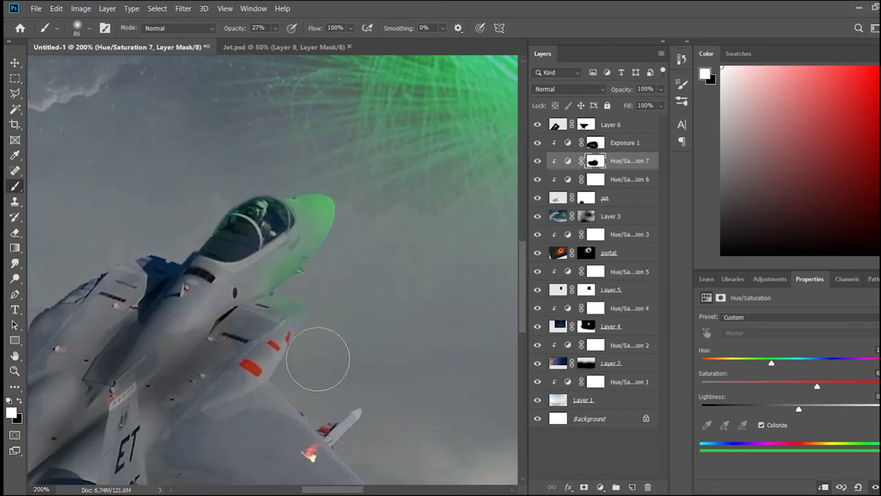
mouse_move(363, 423)
left_mouse_down()
mouse_move(324, 364)
mouse_move(305, 275)
left_mouse_up()
- Brush the tail at 5% opacity, zoom out, and add a clipped Hue/Saturation 8 tinting the jet tan
key("0")
key("5")
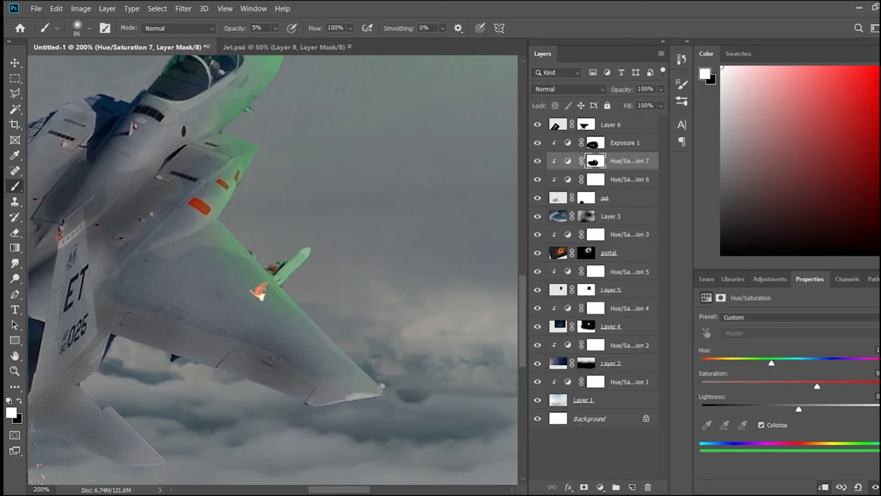
left_click_drag(378, 491, 322, 491)
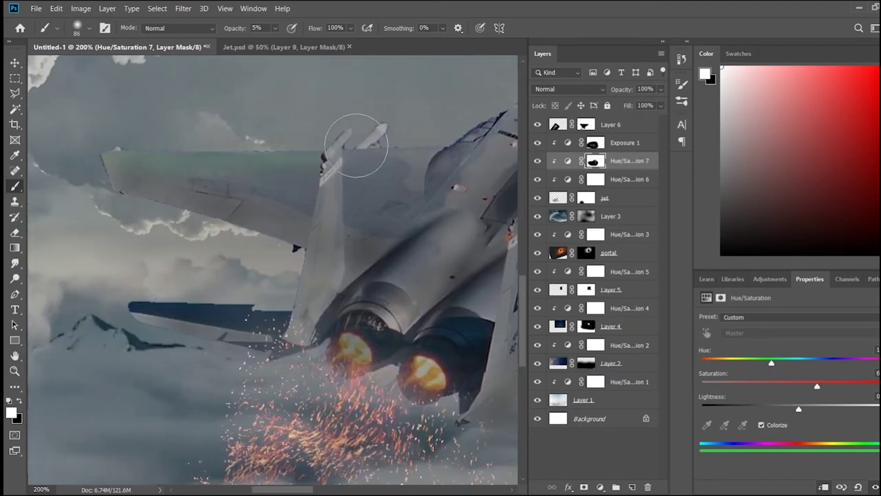
scroll(429, 338, "up", 5)
scroll(386, 241, "up", 1)
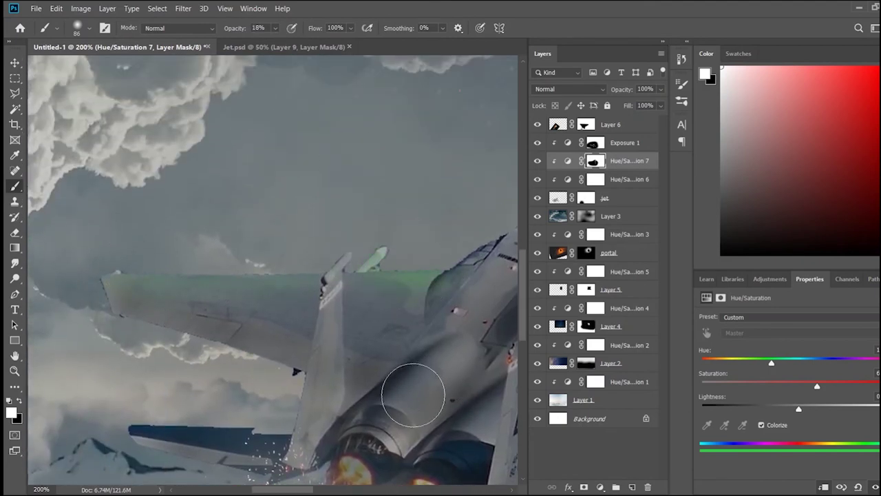
scroll(305, 305, "right", 8)
scroll(319, 393, "down", 3)
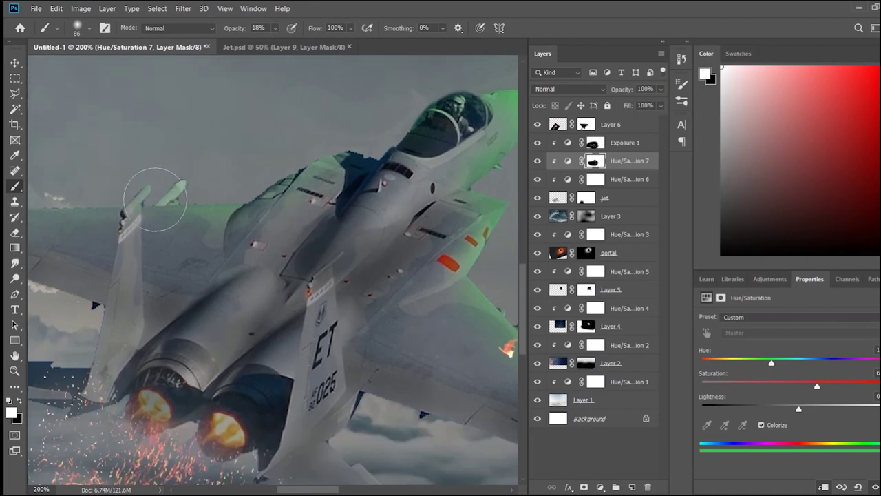
key("ctrl+minus")
key("ctrl+minus")
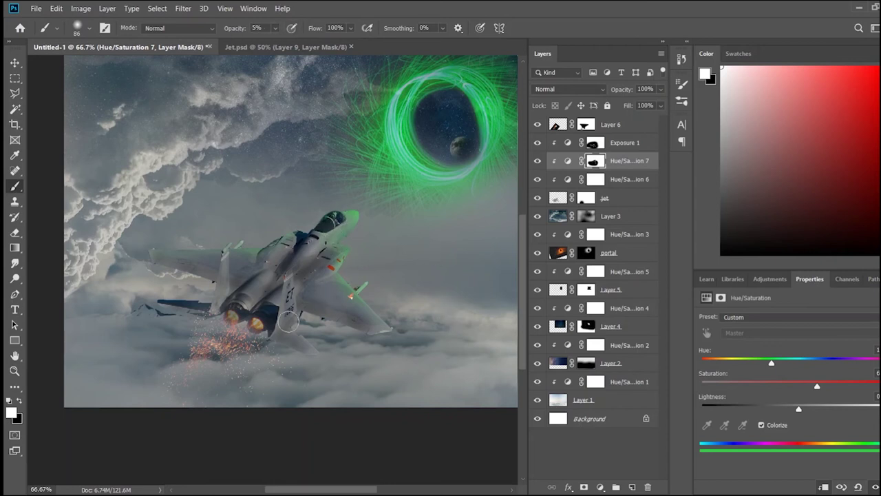
key("ctrl+j")
mouse_move(817, 386)
left_mouse_down()
mouse_move(751, 385)
mouse_move(726, 364)
mouse_move(782, 389)
left_mouse_up()
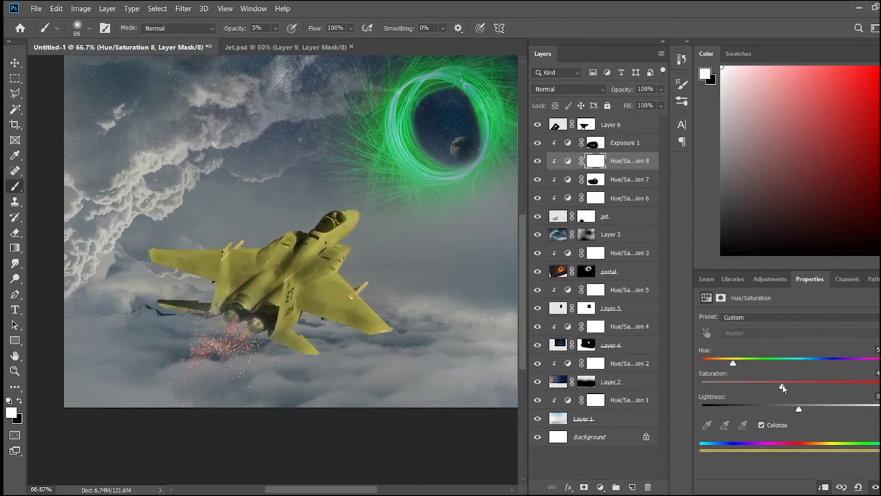
- Paint black on the Hue/Saturation 8 mask to hide the tan tint on the jet body
key("x")
mouse_move(395, 342)
left_mouse_down()
mouse_move(206, 310)
mouse_move(443, 232)
left_mouse_up()
left_click_drag(378, 199, 226, 290)
left_click(586, 124)
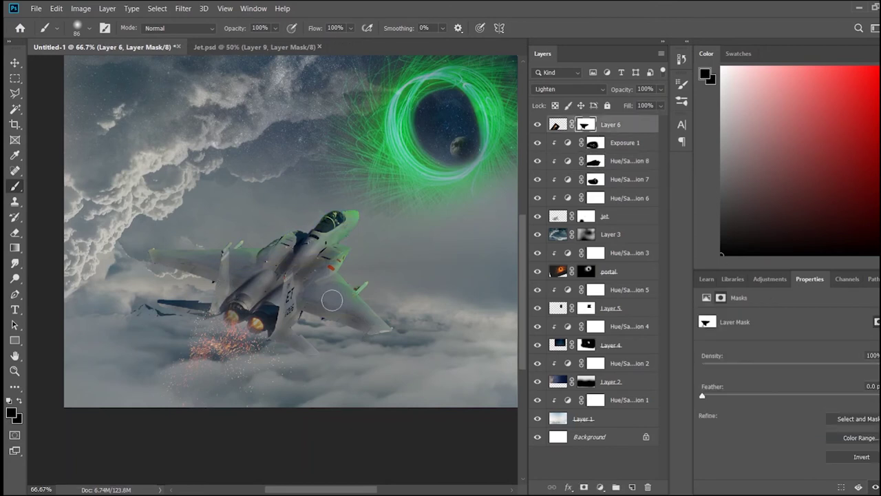
left_click(595, 162)
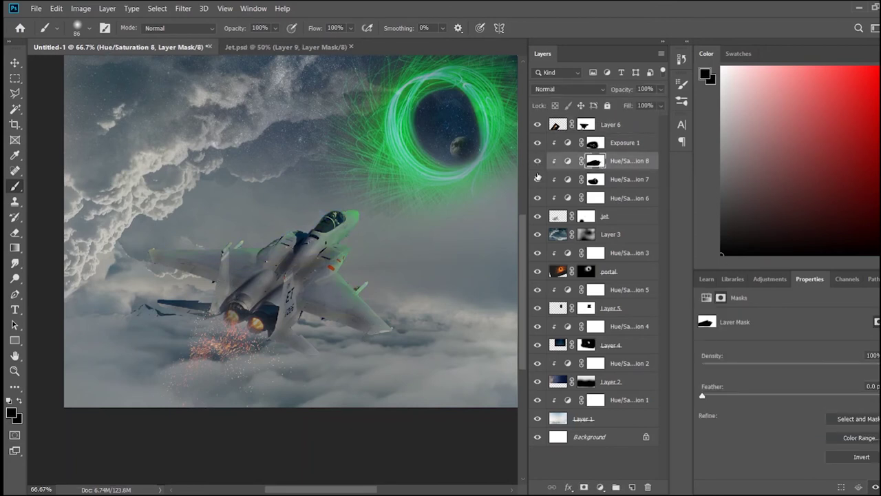
- Paint white on the mask to bring the yellow tint back over the engines and tail fin
key("x")
scroll(227, 296, "up", 1)
scroll(217, 303, "up", 2)
scroll(212, 309, "up", 2)
mouse_move(211, 309)
left_mouse_down()
mouse_move(227, 207)
mouse_move(364, 266)
mouse_move(138, 227)
mouse_move(165, 110)
left_mouse_up()
scroll(333, 375, "down", 1)
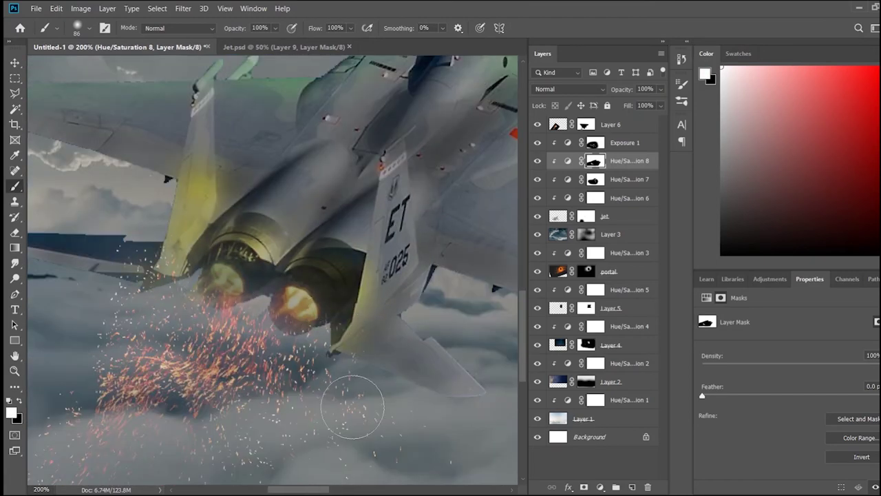
scroll(372, 396, "down", 3)
scroll(372, 401, "up", 3)
key("x")
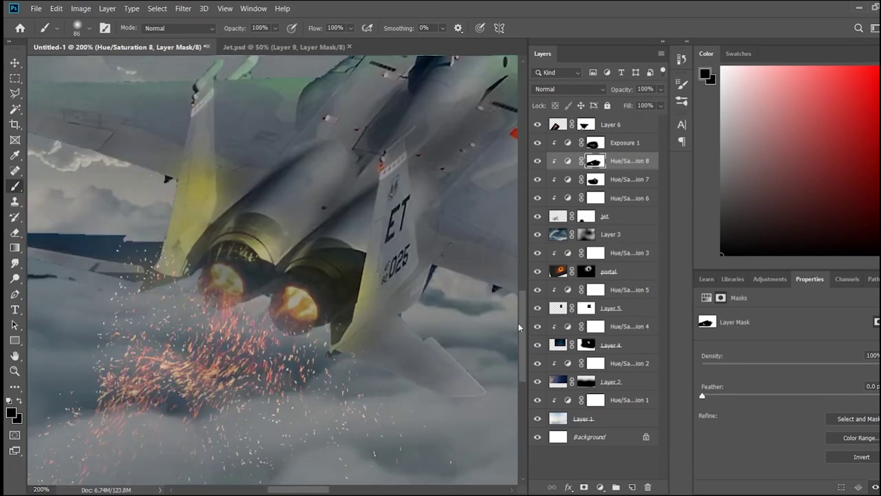
scroll(135, 333, "down", 1)
left_click(586, 125)
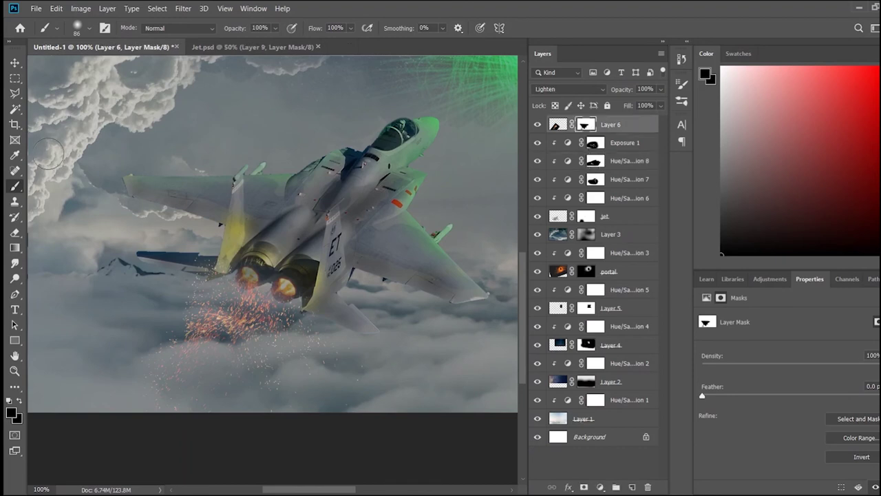
- Touch up Layer 6's mask and add a new empty Layer 7 above it
left_click_drag(209, 248, 314, 339)
scroll(321, 406, "down", 2)
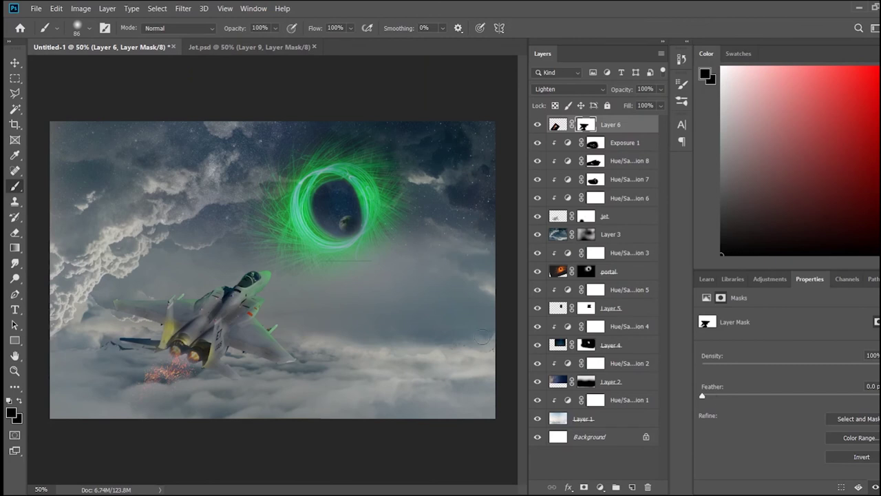
left_click(632, 487)
left_click(400, 177, "alt")
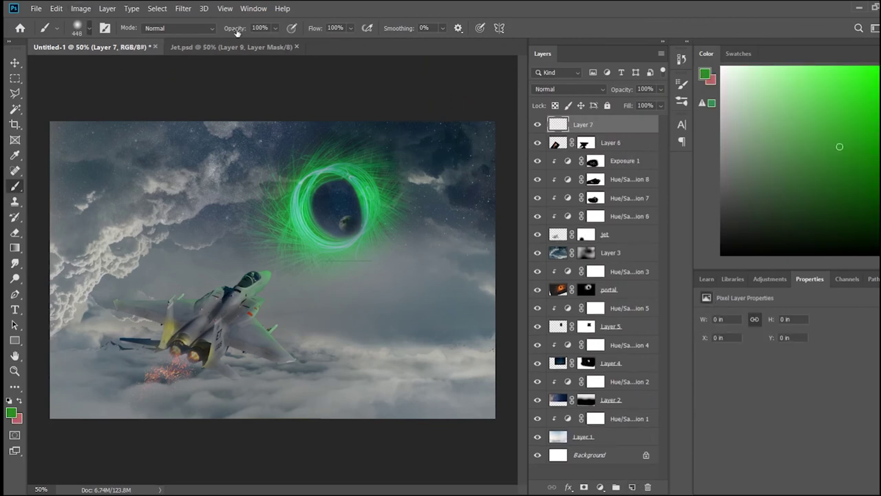
- Darken the bottom, top-left edges and sky right of the portal with a large 9% black brush
key("bracketright")
key("bracketright")
key("bracketright")
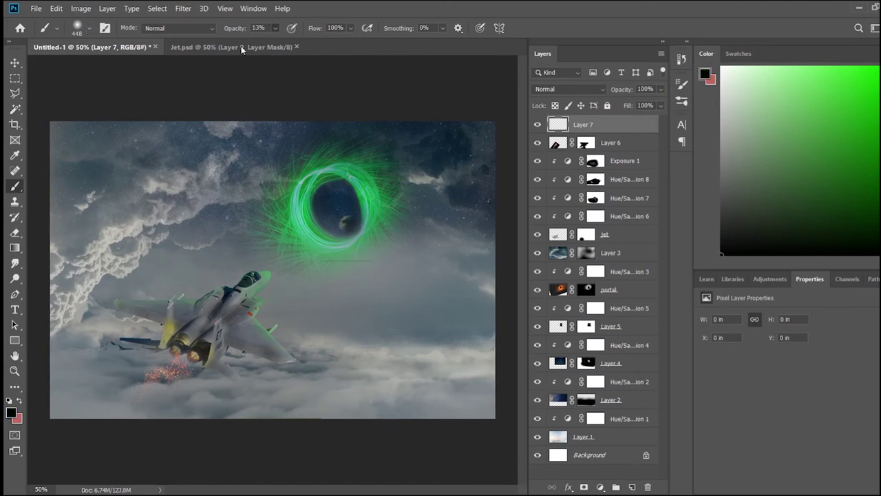
key("0")
key("9")
left_click_drag(429, 423, 419, 409)
mouse_move(343, 107)
left_mouse_down()
mouse_move(60, 117)
mouse_move(59, 429)
mouse_move(73, 429)
left_mouse_up()
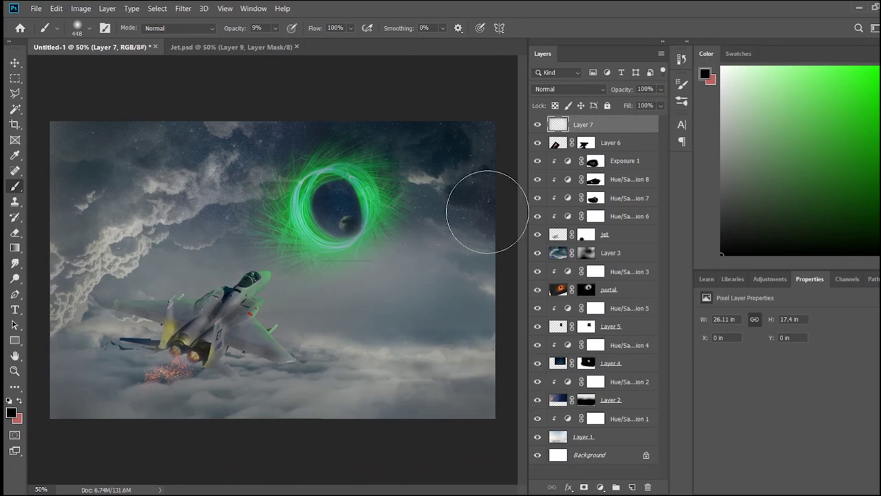
mouse_move(487, 211)
left_mouse_down()
mouse_move(295, 112)
mouse_move(466, 195)
mouse_move(232, 158)
mouse_move(479, 279)
mouse_move(492, 255)
mouse_move(364, 103)
mouse_move(164, 167)
mouse_move(218, 223)
mouse_move(498, 324)
mouse_move(75, 252)
mouse_move(60, 378)
left_mouse_up()
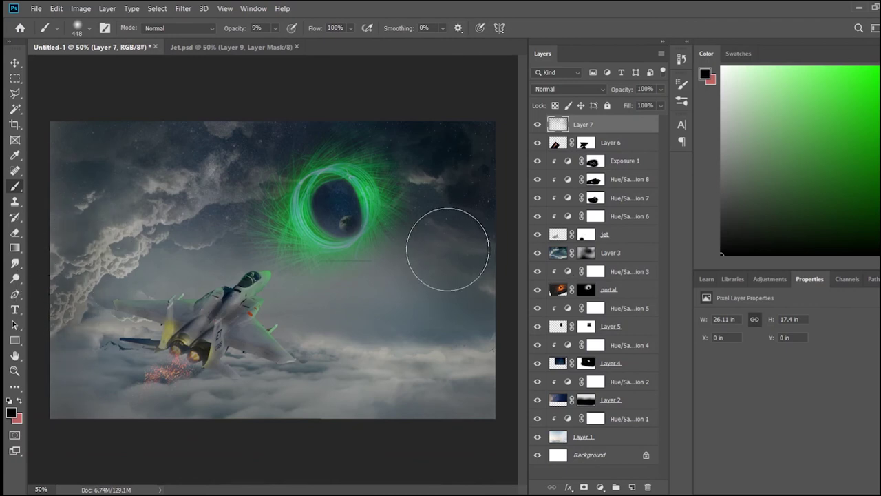
left_click(630, 292)
- Deselect all layers and close the Jet.psd document
key("v")
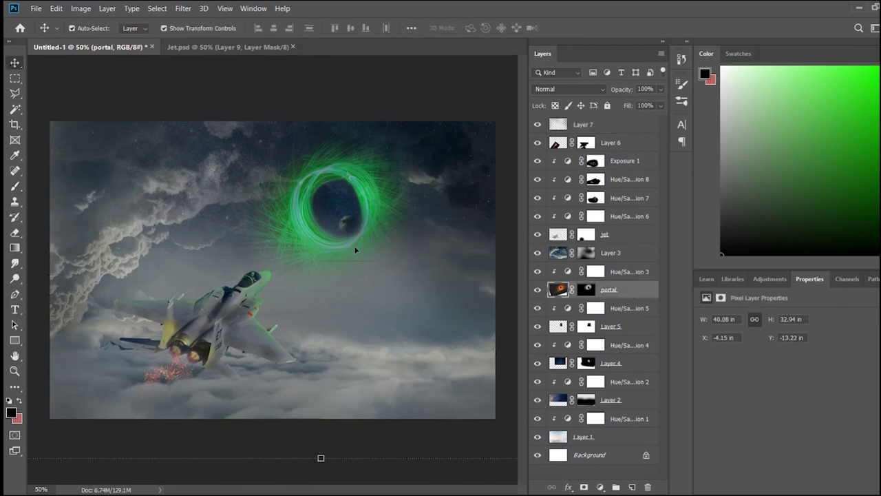
left_click(404, 254)
left_click(446, 474)
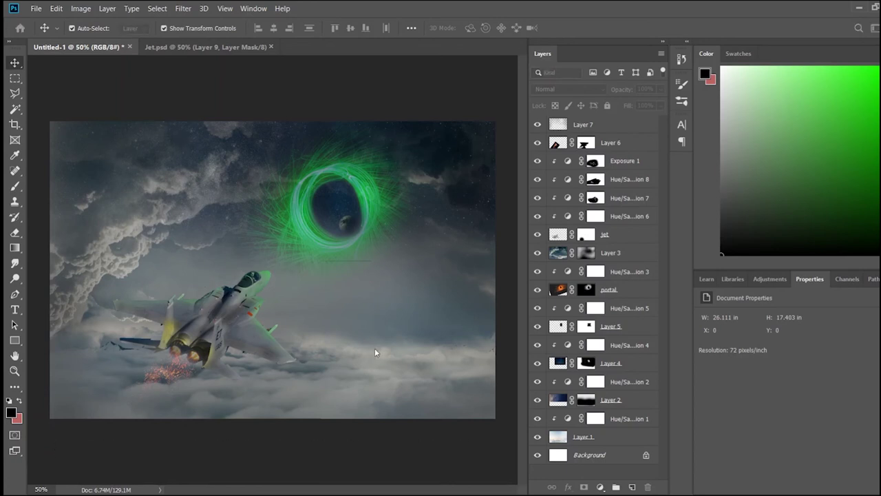
left_click(278, 47)
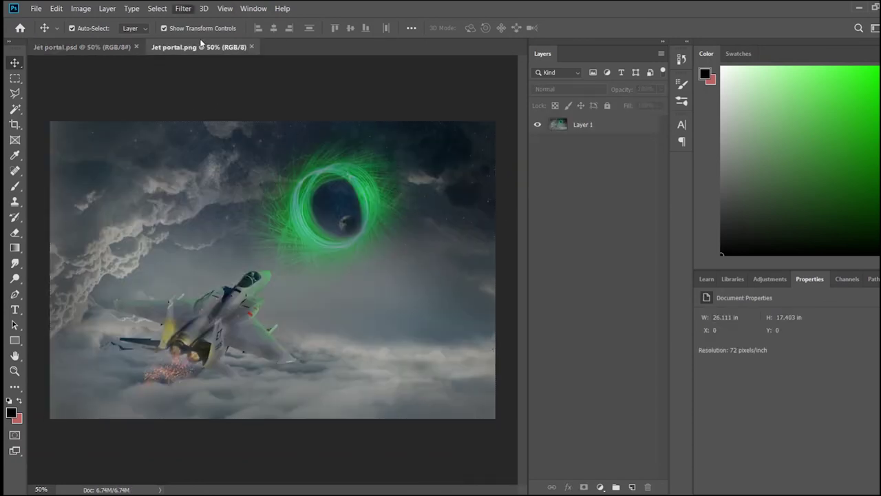
- In Camera Raw Filter, cool the temperature, raise tint, and adjust exposure, contrast and whites
key("ctrl+shift+a")
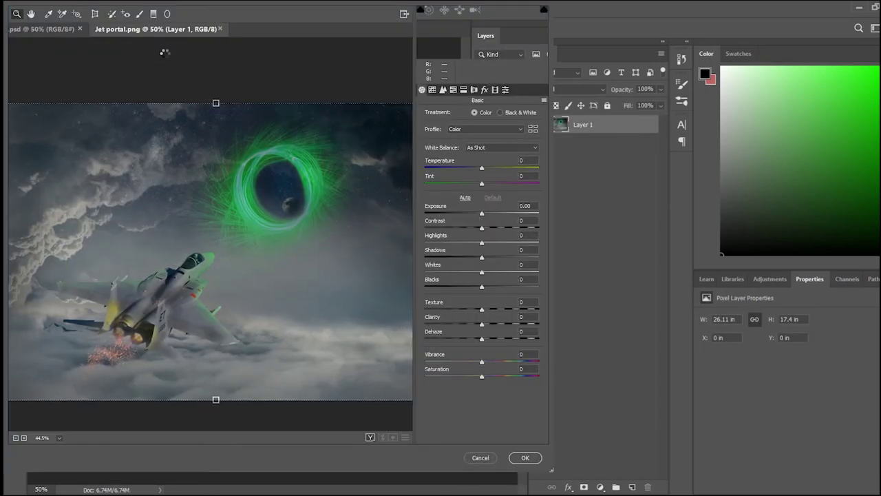
left_click_drag(482, 169, 472, 169)
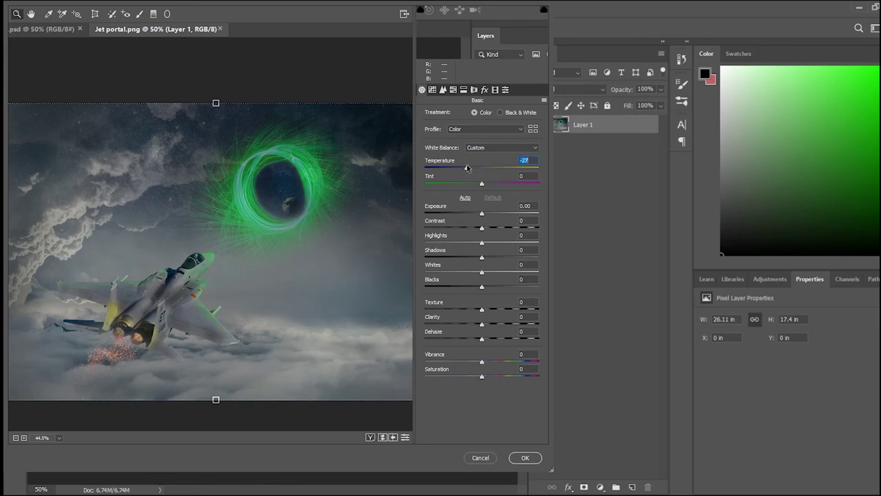
left_click_drag(471, 184, 489, 184)
mouse_move(482, 213)
left_mouse_down()
mouse_move(476, 228)
mouse_move(485, 228)
left_mouse_up()
left_click_drag(481, 272, 486, 272)
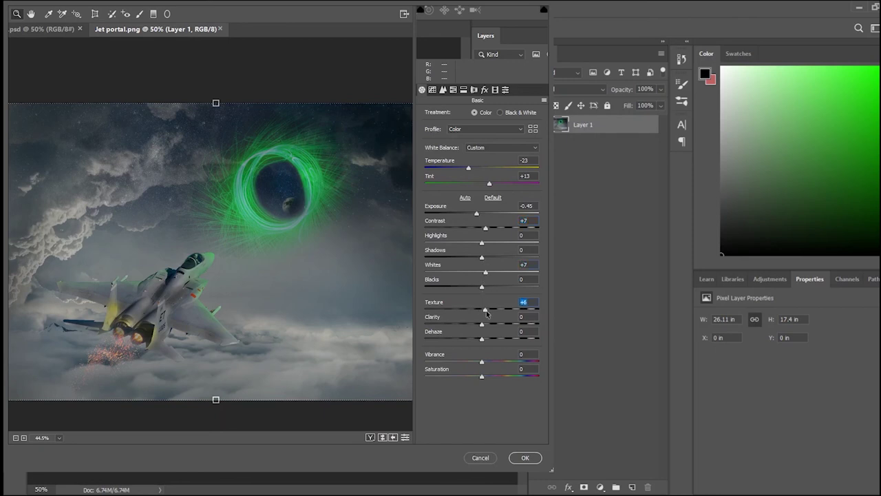
- Pull the lights down on the tone curve and shift the Greens and Aquas hues
left_click(432, 89)
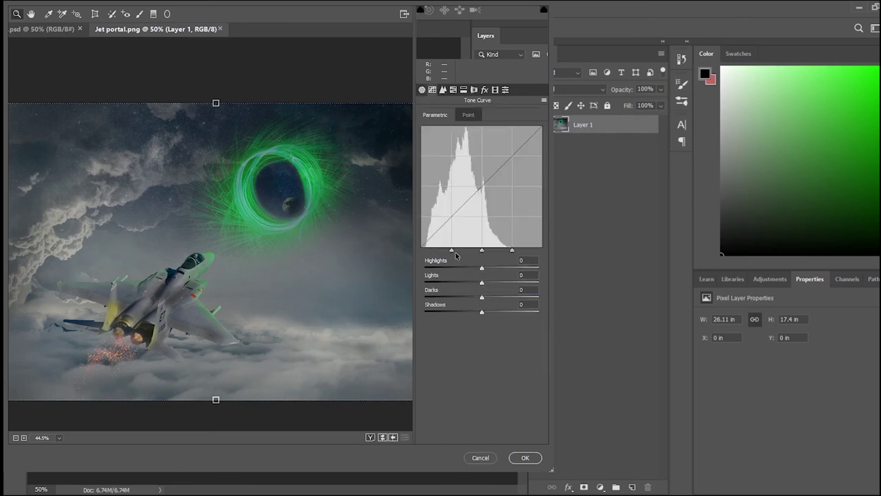
left_click_drag(482, 268, 463, 283)
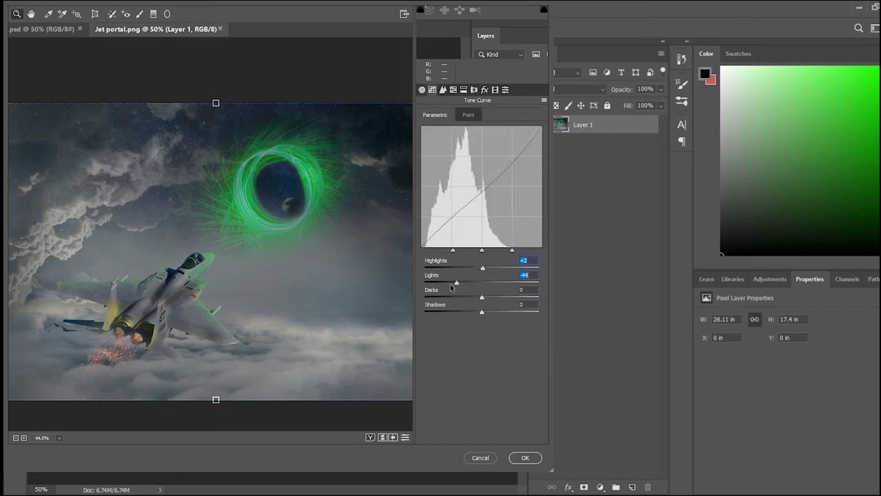
left_click(453, 90)
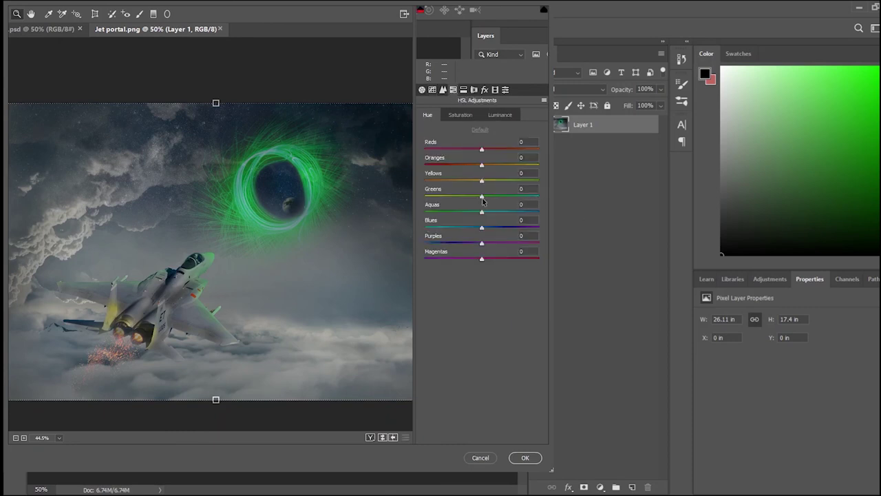
left_click_drag(482, 196, 432, 215)
- Try raising the purple defringe amount under Lens Corrections, then reset it to 0
left_click(463, 90)
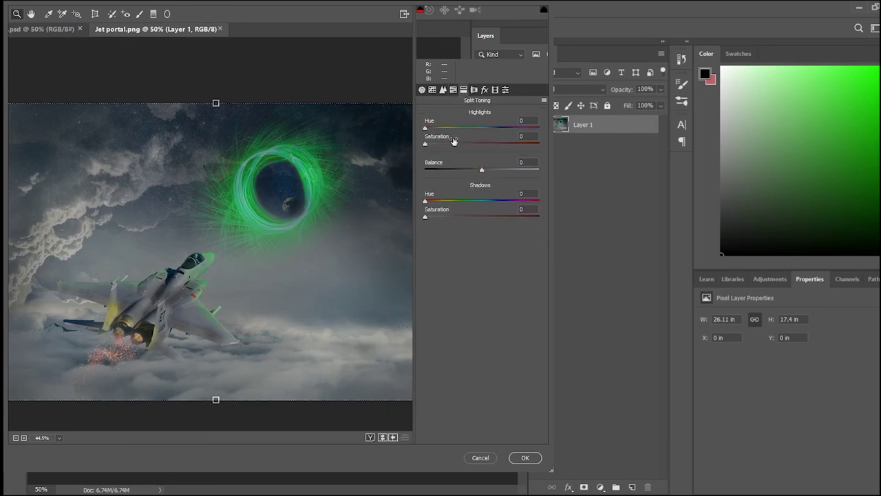
left_click(475, 90)
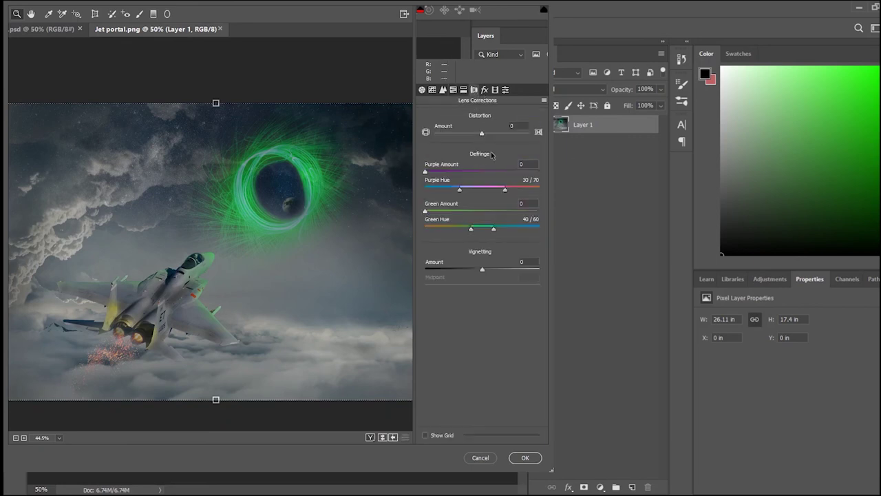
left_click_drag(425, 172, 539, 171)
type("0")
left_click_drag(471, 228, 474, 230)
- Shift the calibration shadows tint, Green Primary hue to +13 and Blue Primary hue, then apply
left_click(495, 89)
mouse_move(482, 152)
left_mouse_down()
mouse_move(463, 154)
mouse_move(510, 152)
left_mouse_up()
left_click_drag(482, 226, 489, 226)
mouse_move(482, 268)
left_mouse_down()
mouse_move(536, 269)
mouse_move(481, 276)
left_mouse_up()
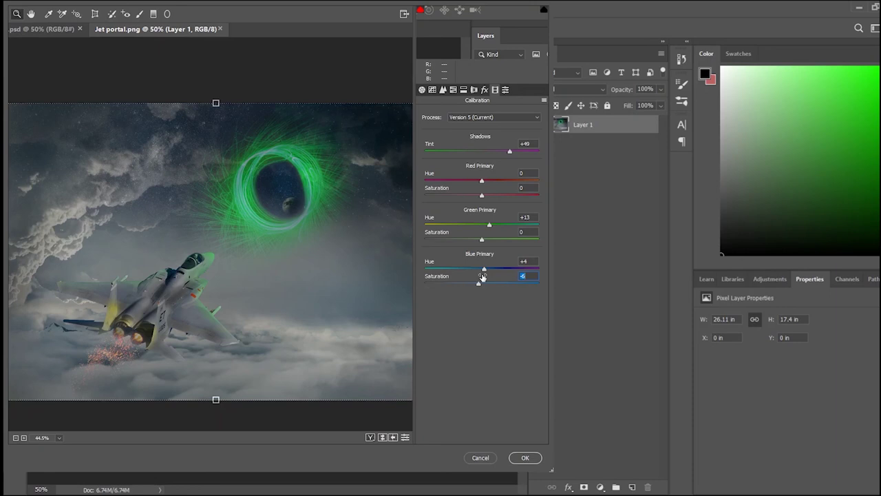
left_click_drag(484, 269, 459, 269)
left_click(521, 458)
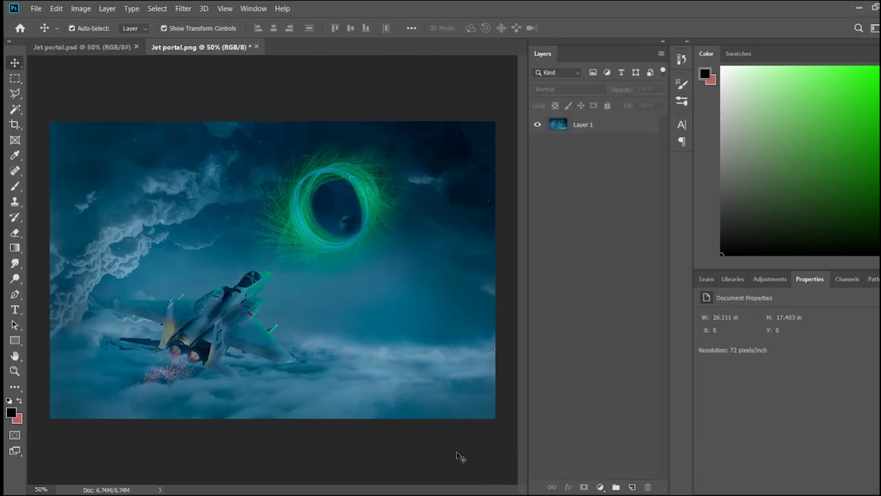
- Hide the panels, save Jet portal.png, and zoom in on the graded image
key("Tab")
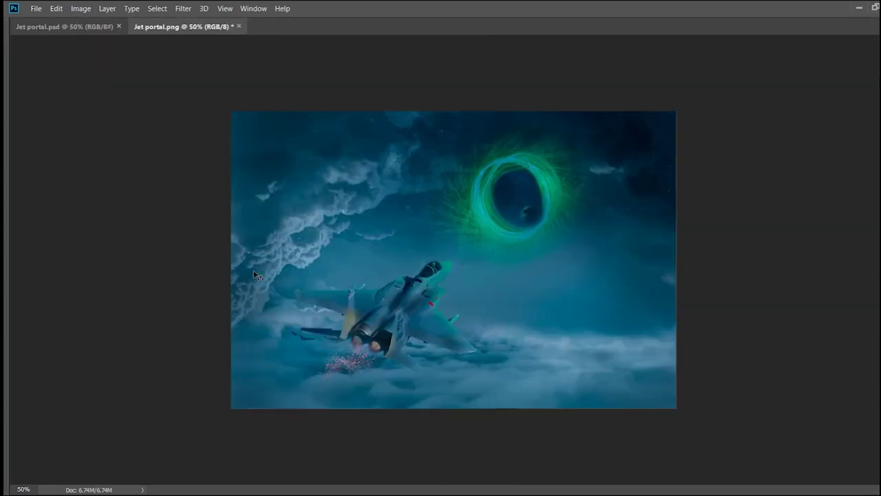
key("ctrl+plus")
key("ctrl+s")
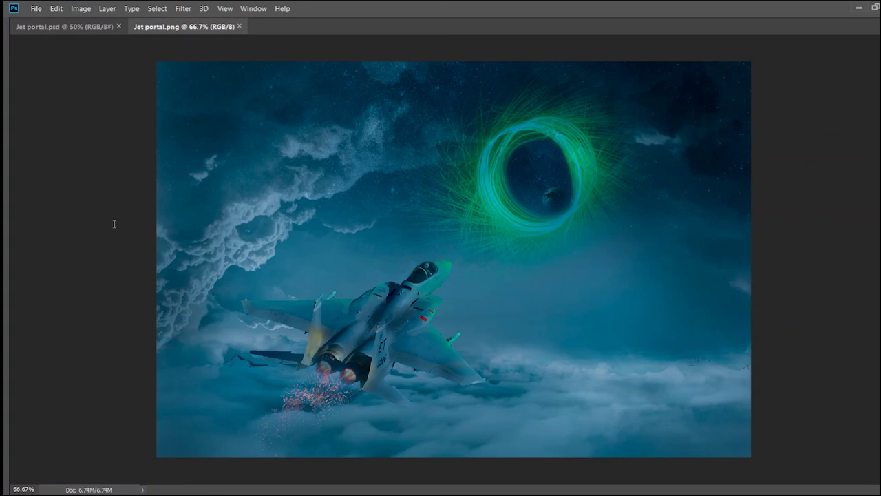